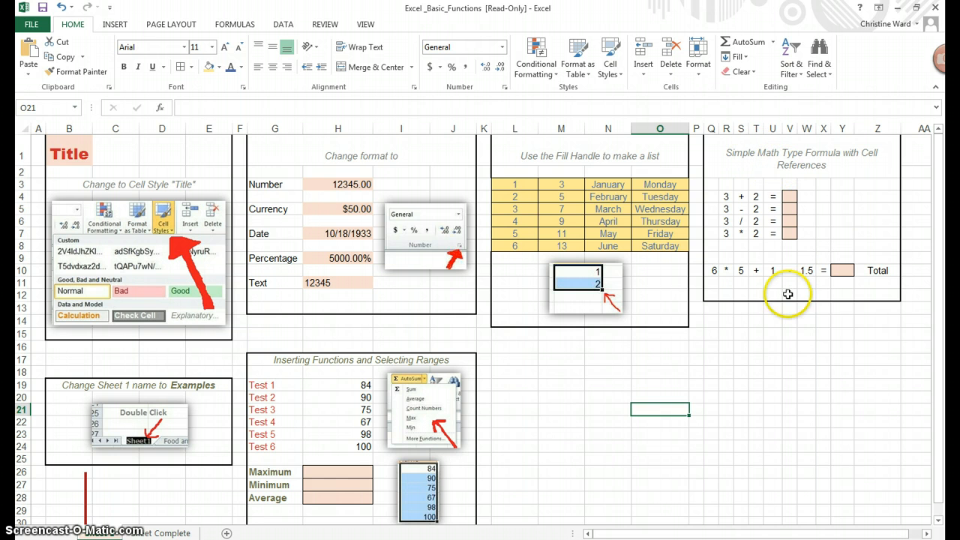
- Enter the words please, excuse, my, dear, aunt and sally one per cell down Q14:Q19
click(718, 323)
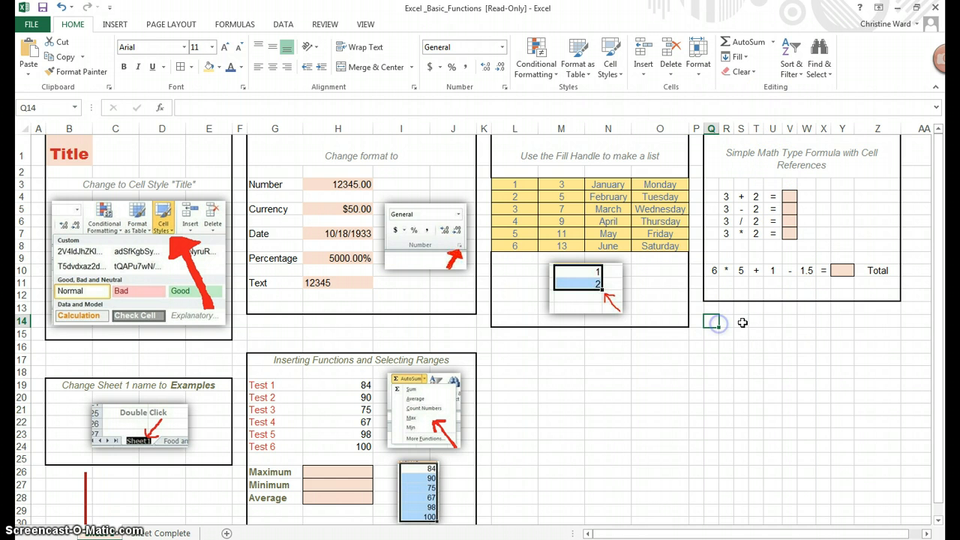
text(please)
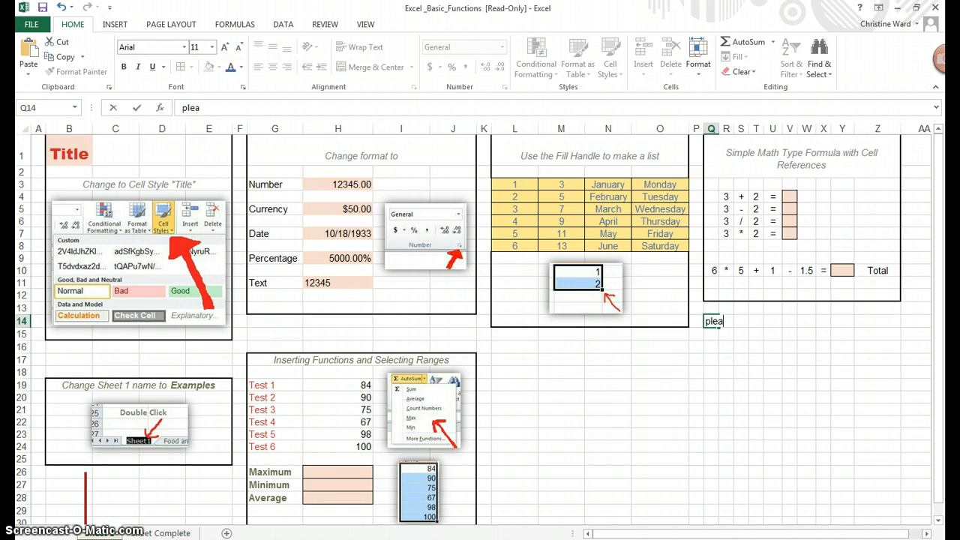
key(Return)
text(excuse)
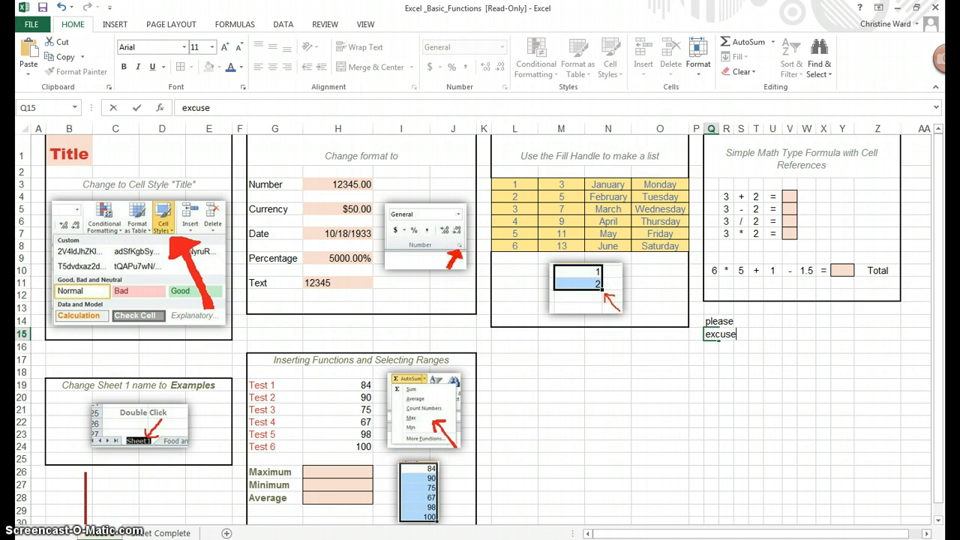
key(Return)
text(my)
key(Return)
text(dear)
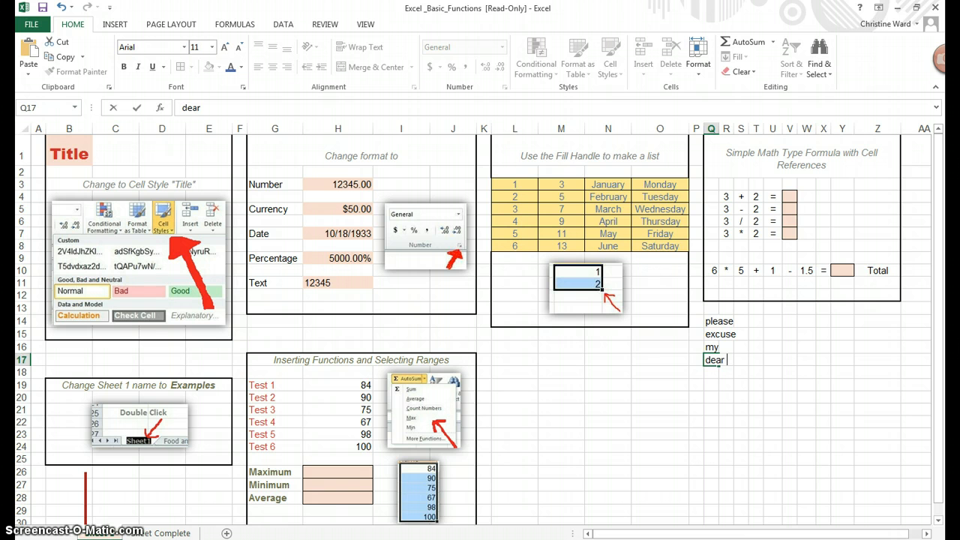
key(Return)
text(aunt)
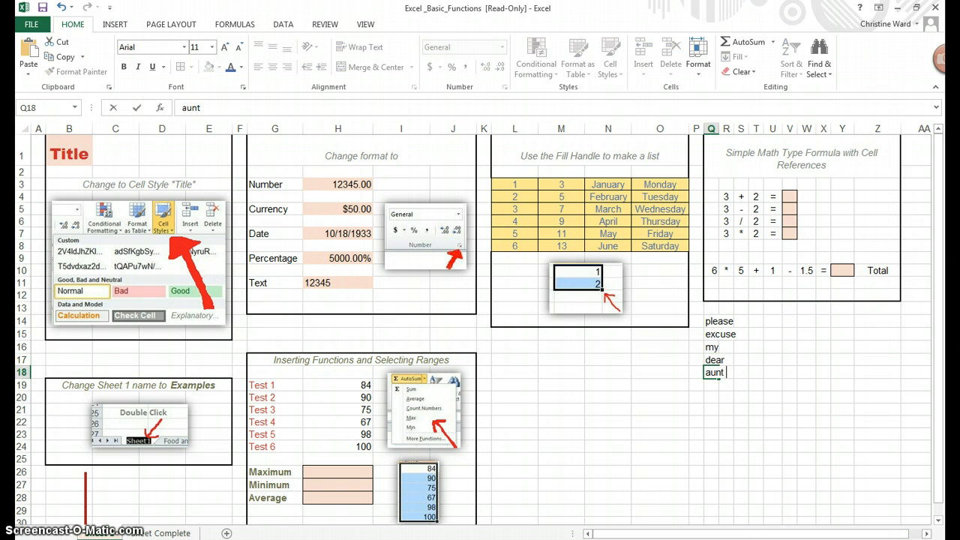
key(Return)
text(sally)
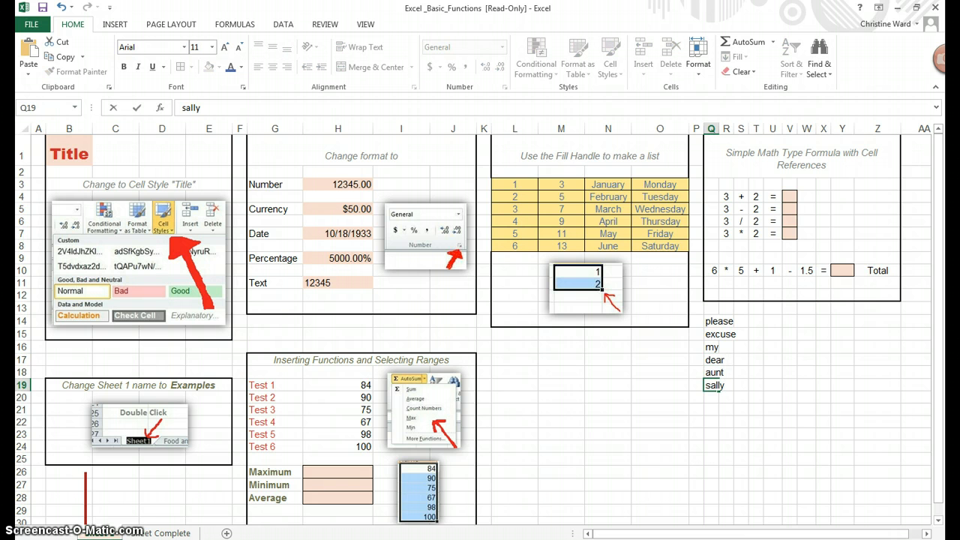
- Enter the operator symbols (), ^2 and * in T14:T16 beside please, excuse and my
click(756, 320)
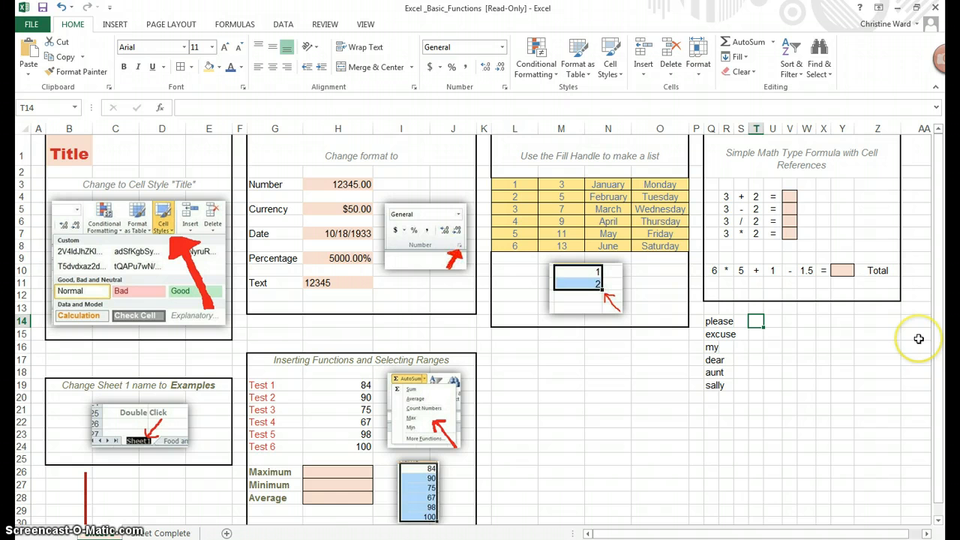
text(())
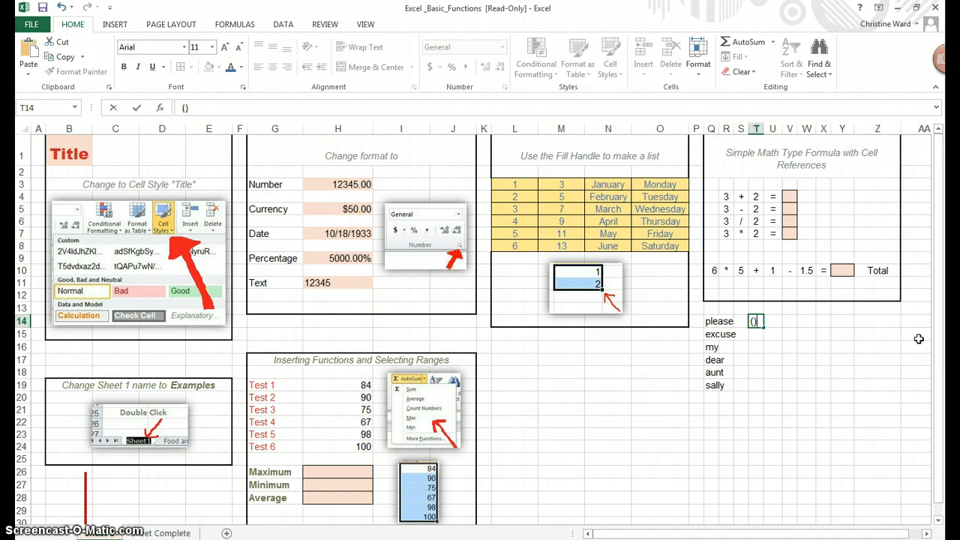
key(Return)
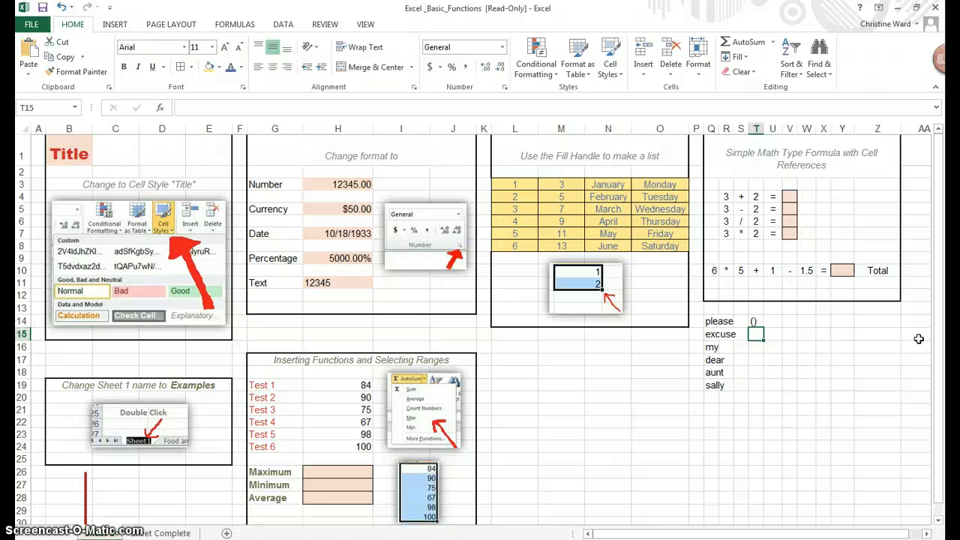
text(^2)
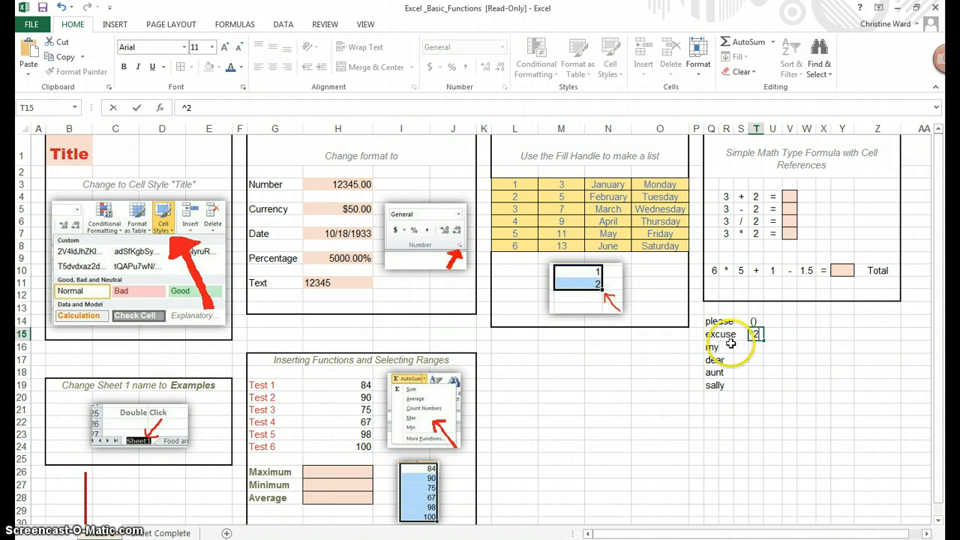
key(Return)
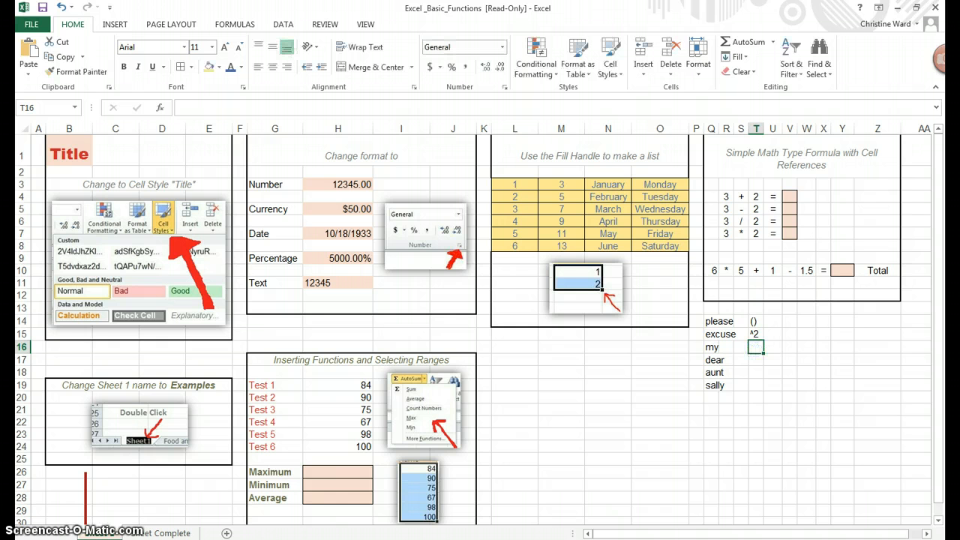
text(*)
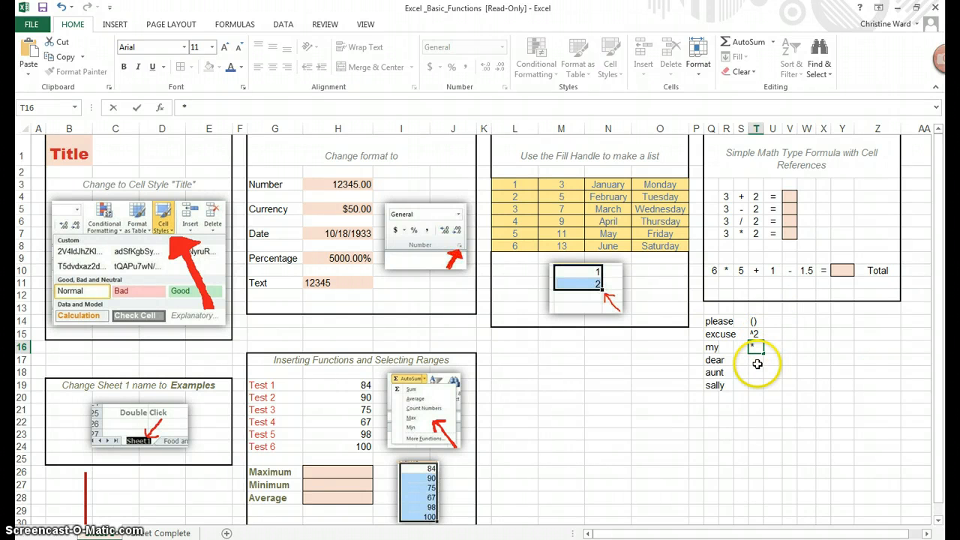
- Enter the division symbol / in T17 beside dear
click(755, 360)
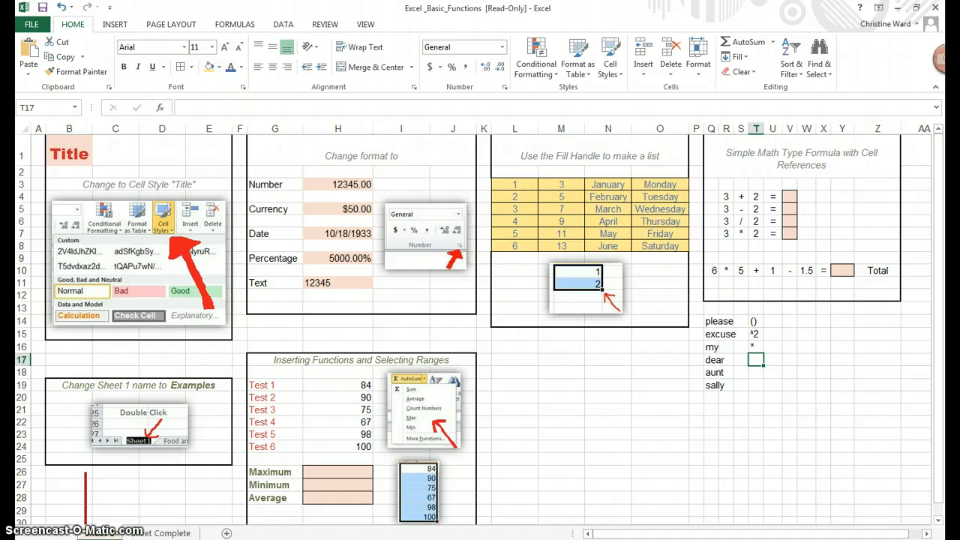
key(alt)
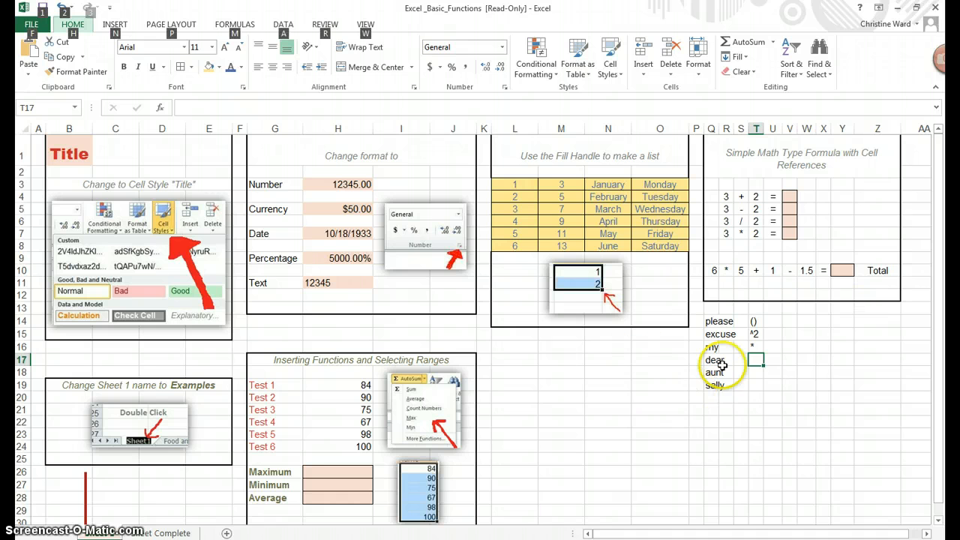
click(755, 360)
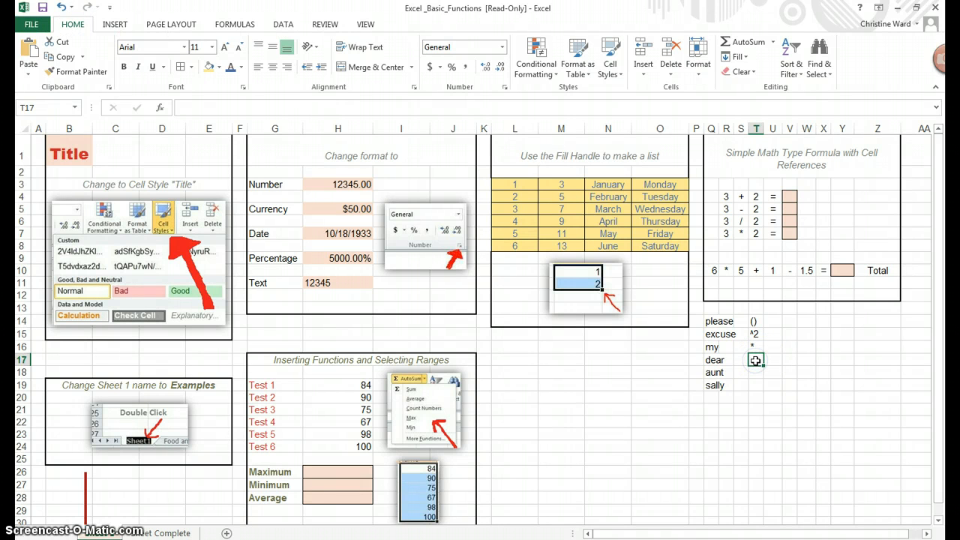
key(alt)
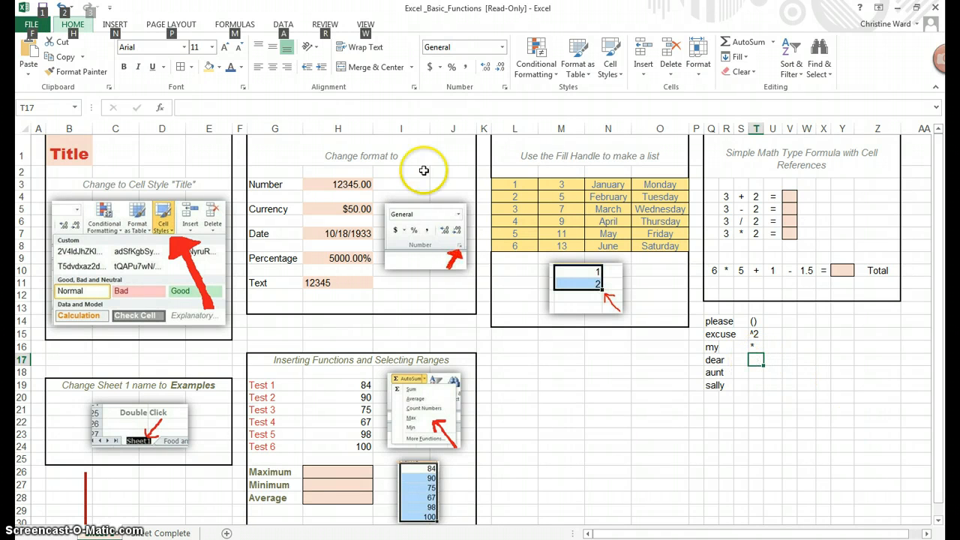
click(259, 108)
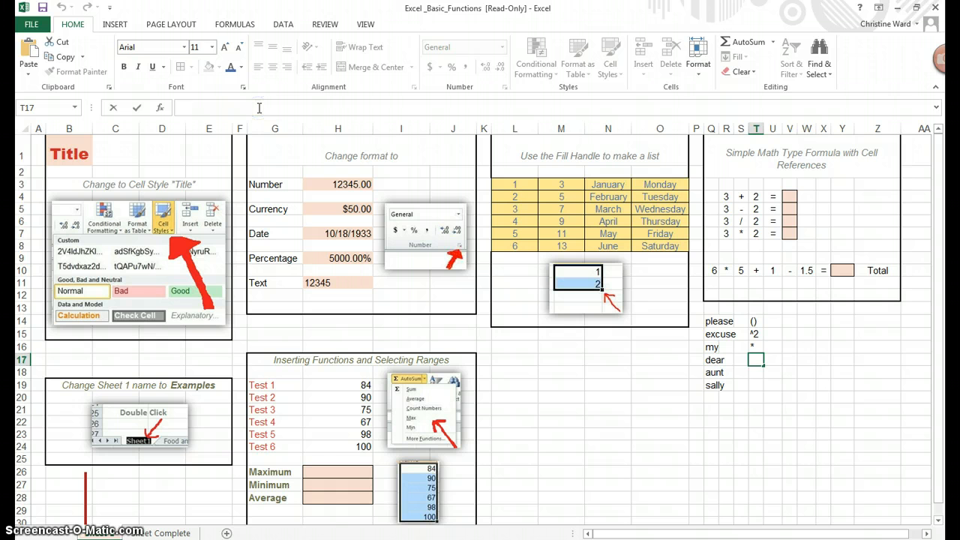
text(/)
key(Return)
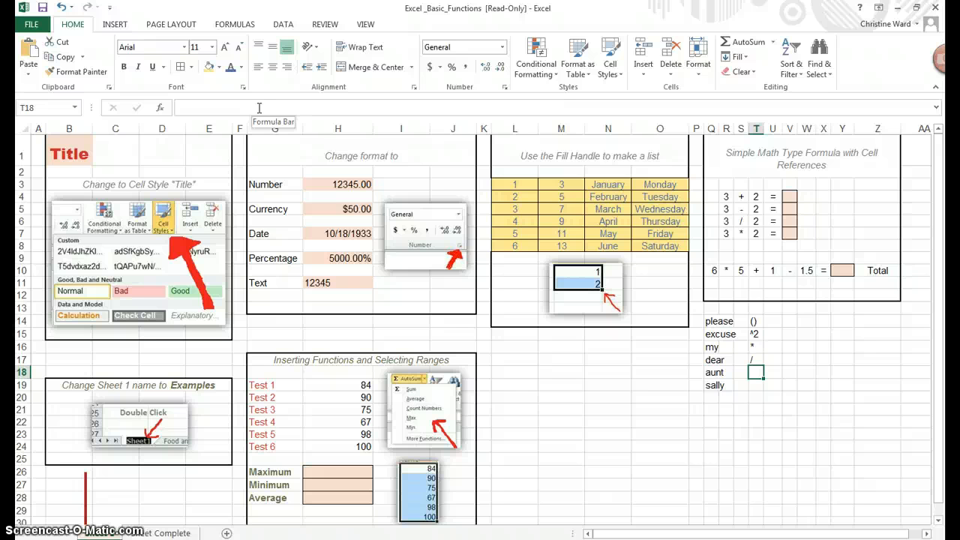
click(259, 108)
text(+)
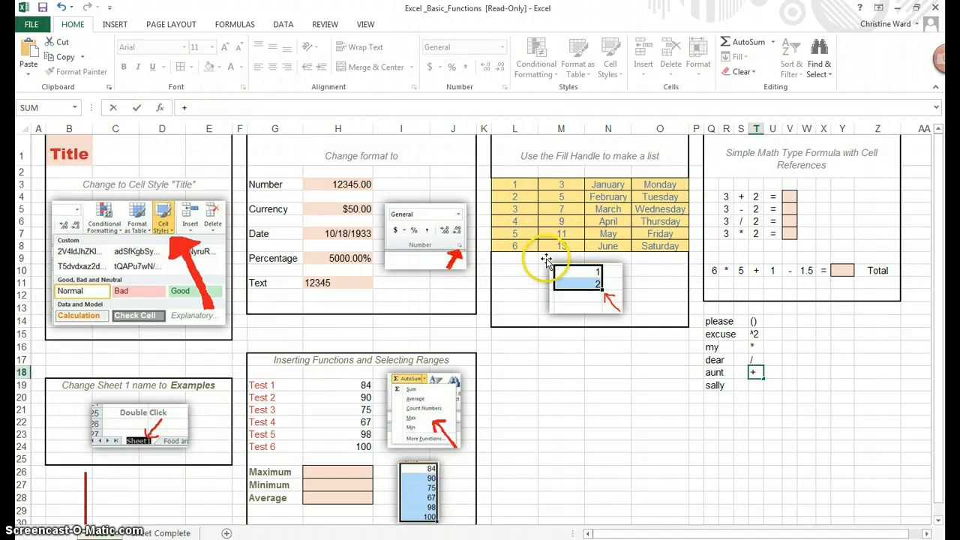
click(751, 383)
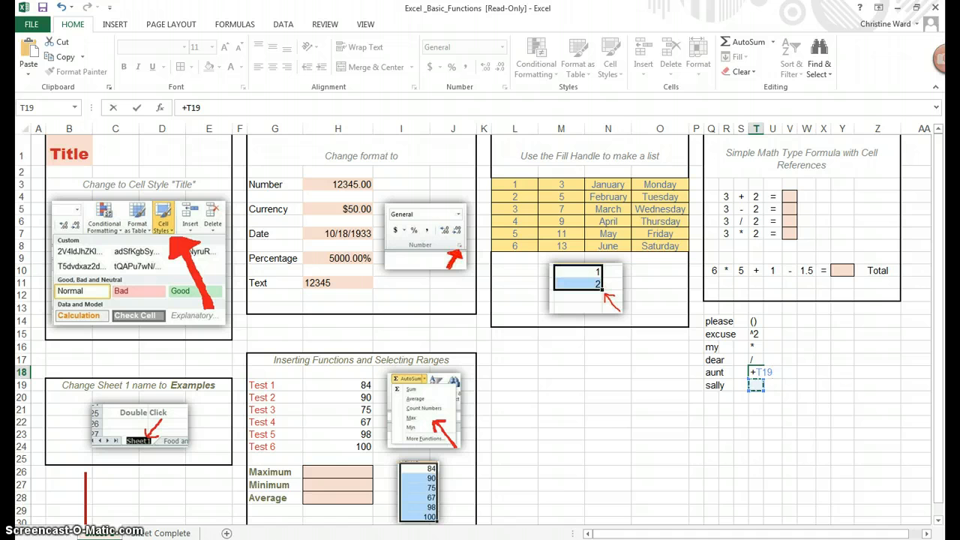
key(Escape)
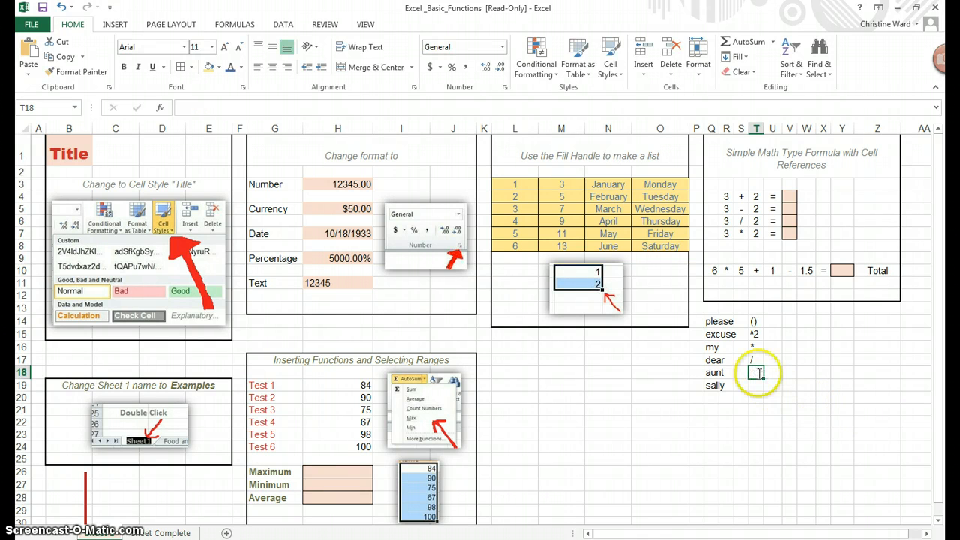
- Enter + in T18 beside aunt and - in T19 beside sally
key(Return)
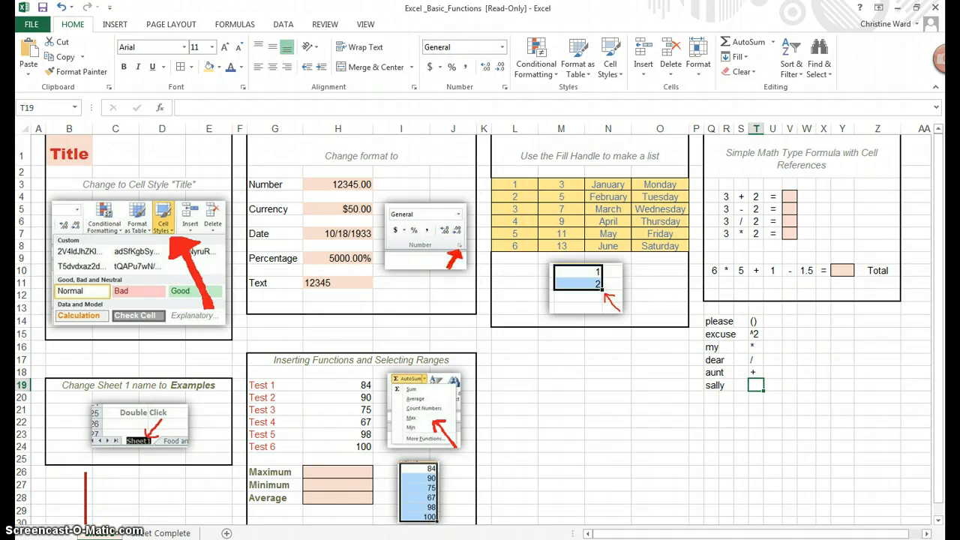
text(-)
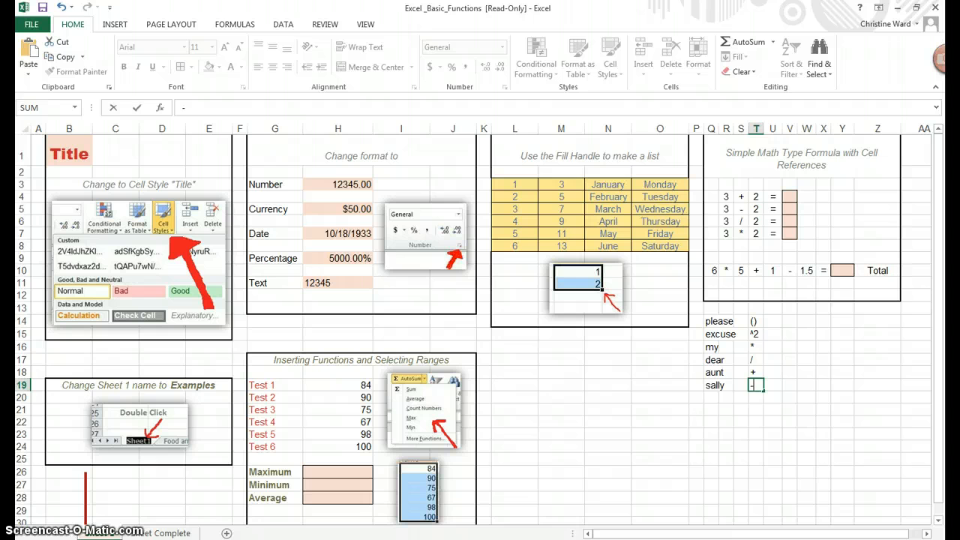
key(Return)
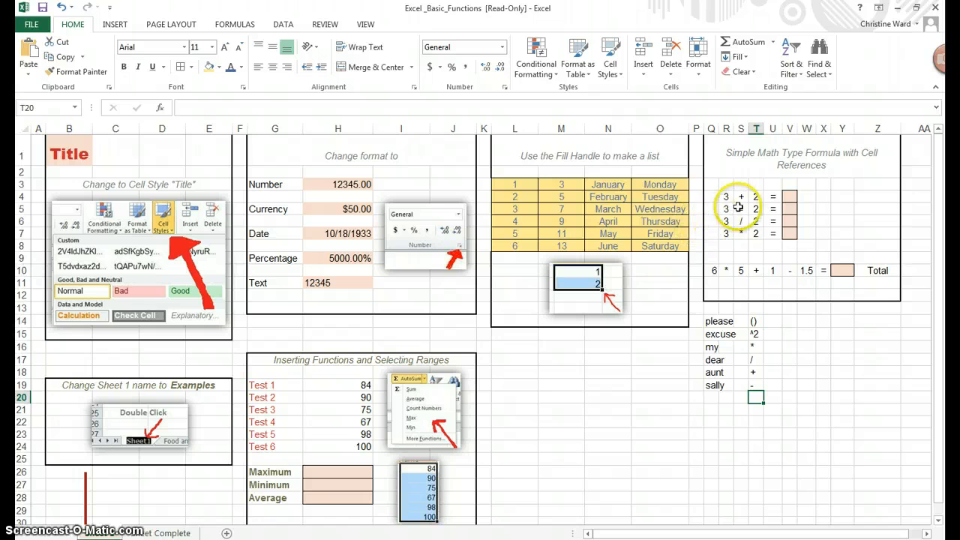
- Enter the formula =3+2 in V4 as the answer to the addition problem
click(790, 196)
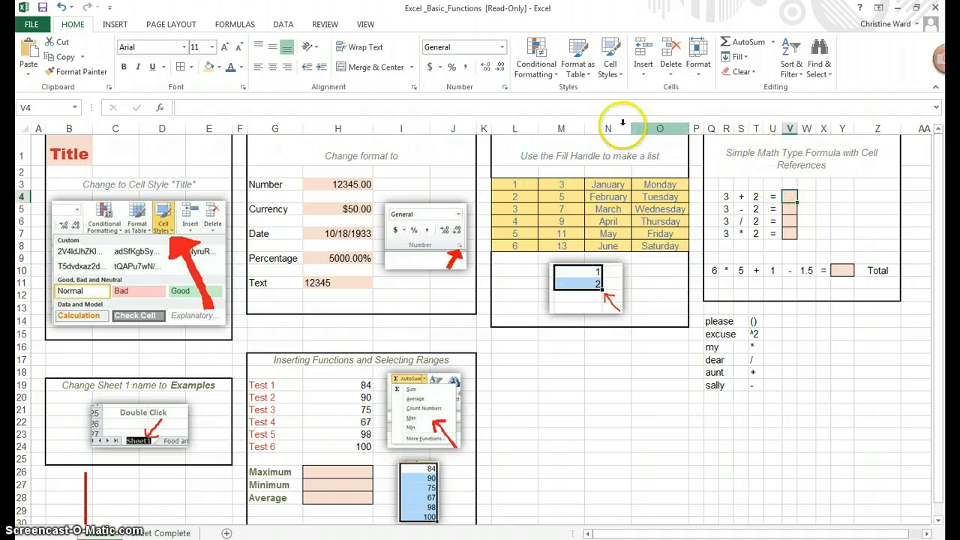
click(496, 107)
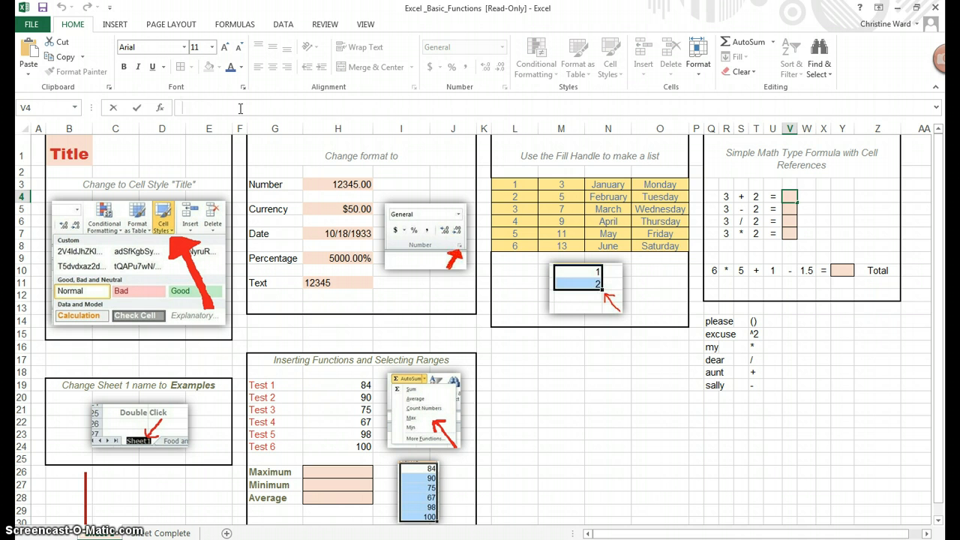
text(=)
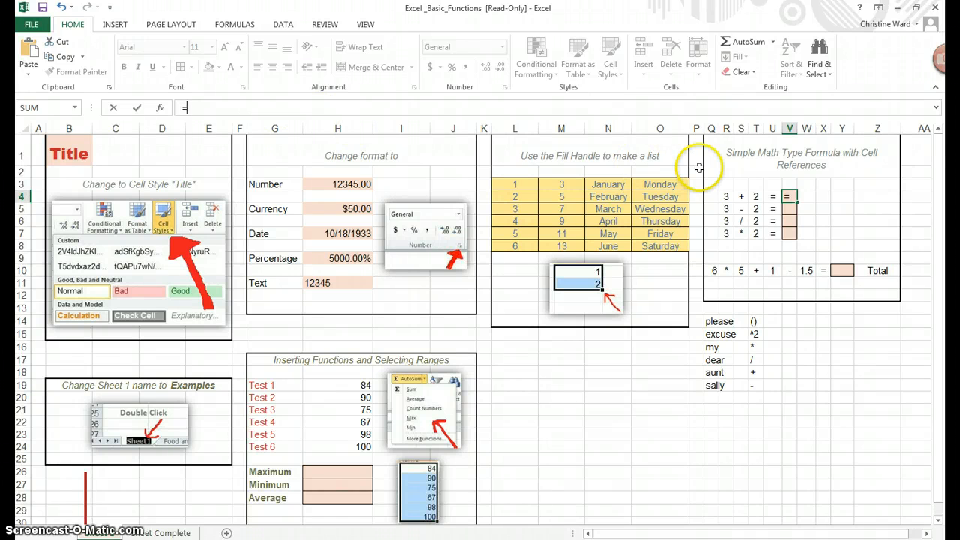
text(3)
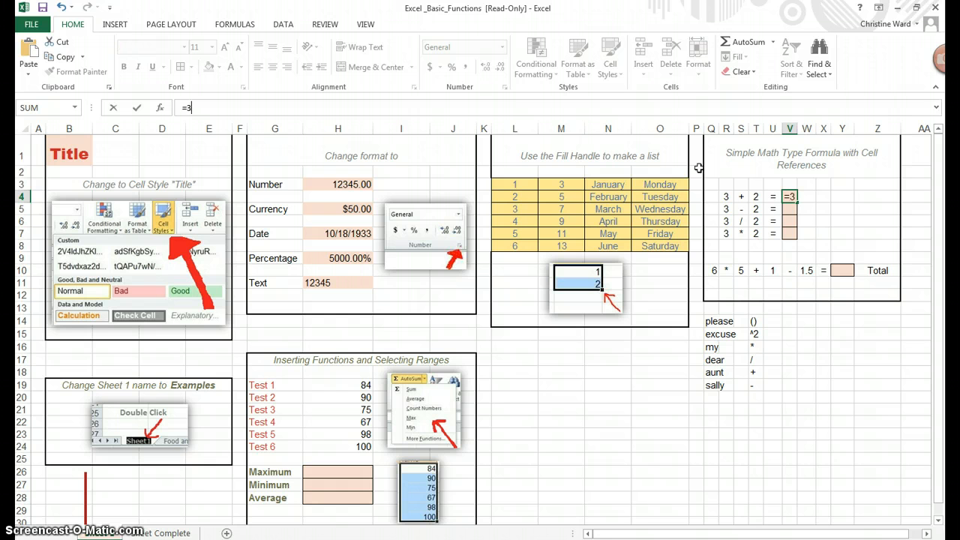
text(+2)
key(Return)
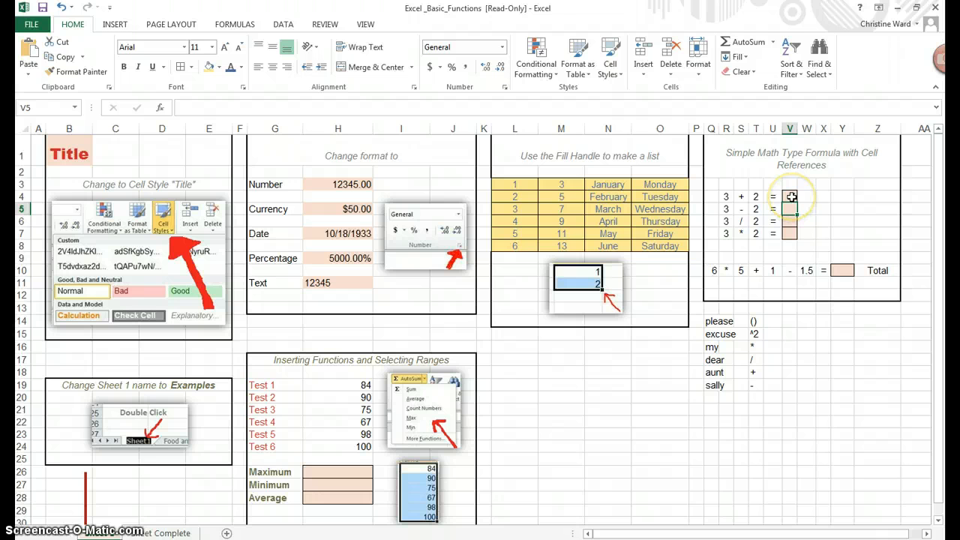
- Test whether the sum in V4 follows its operand by changing R4 to 4, and set R4 back to 3
click(791, 196)
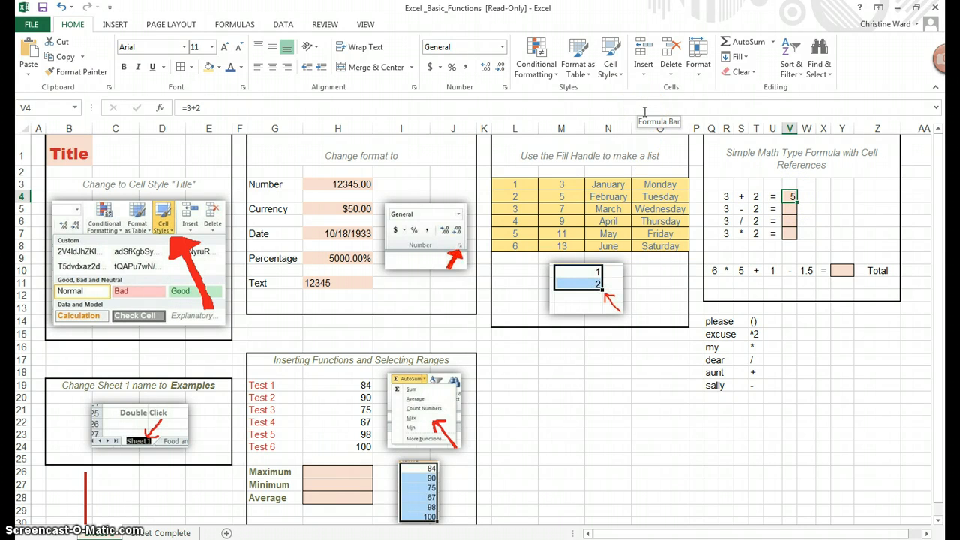
click(725, 198)
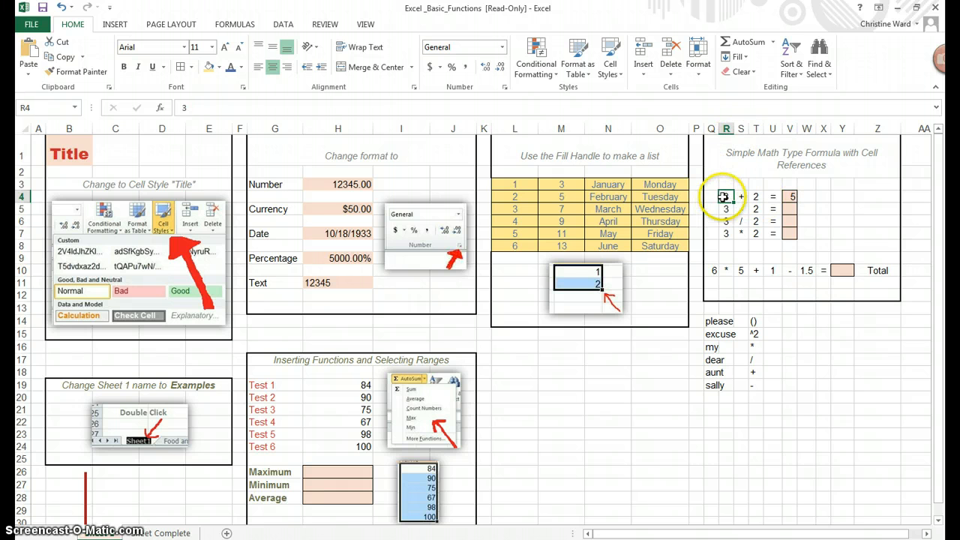
text(4)
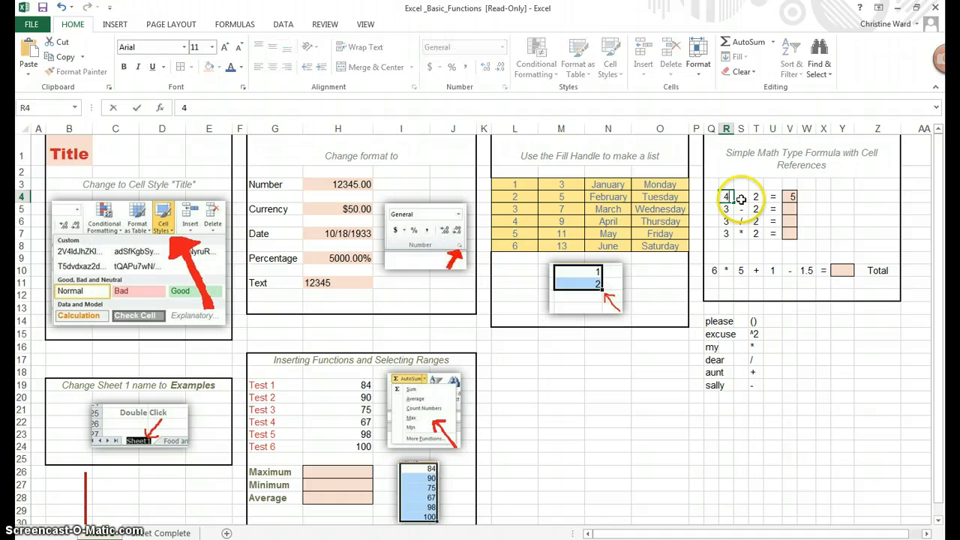
key(Return)
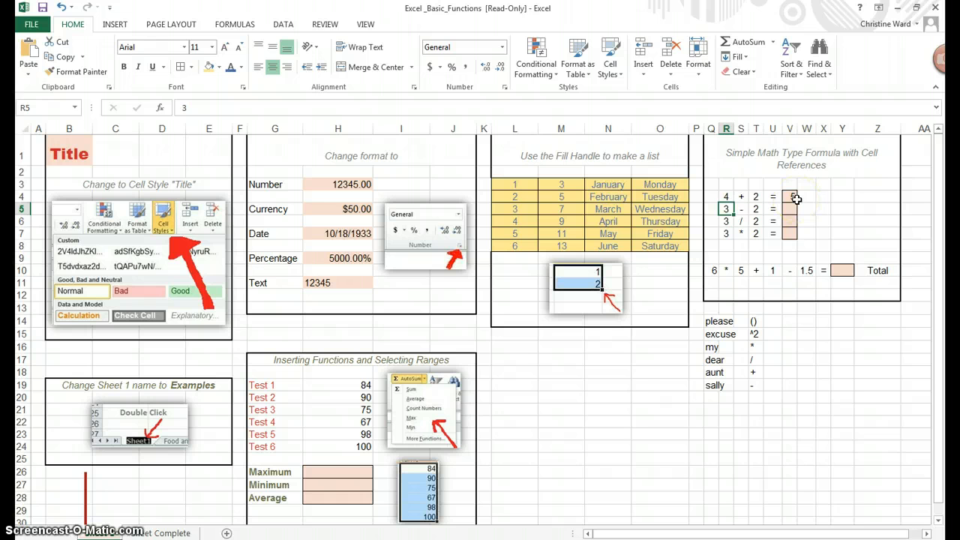
click(726, 197)
text(3)
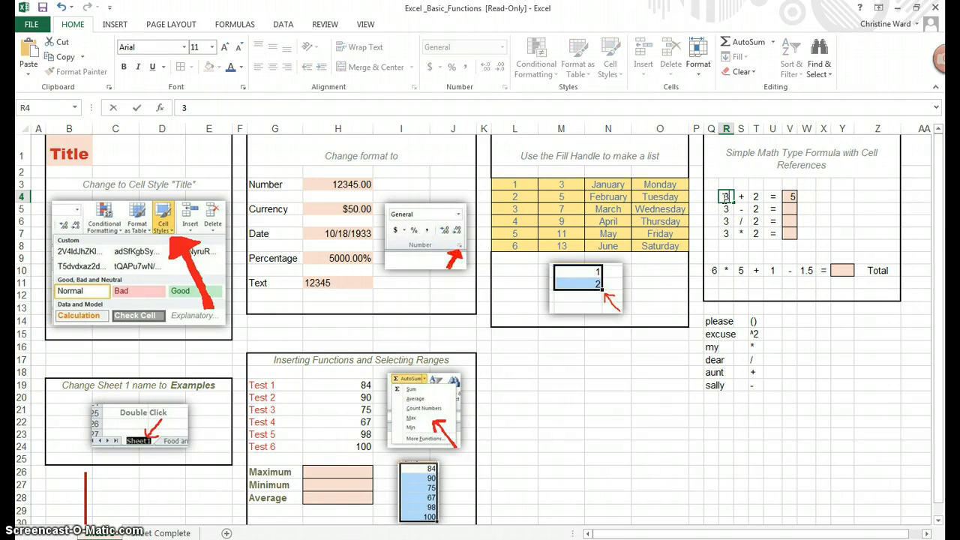
key(Return)
click(790, 197)
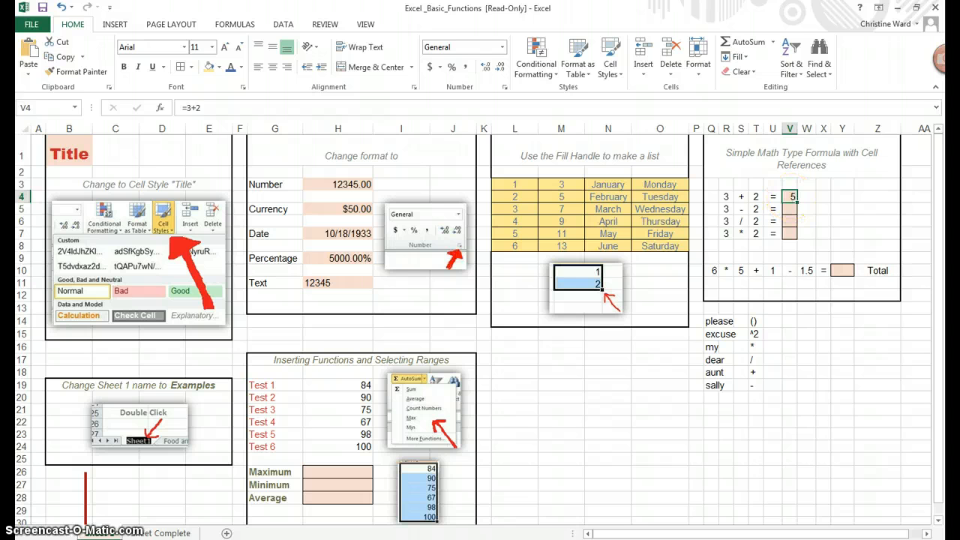
- Replace the formula in V4 with =R4+T4 so that the addition answer uses cell references
click(187, 107)
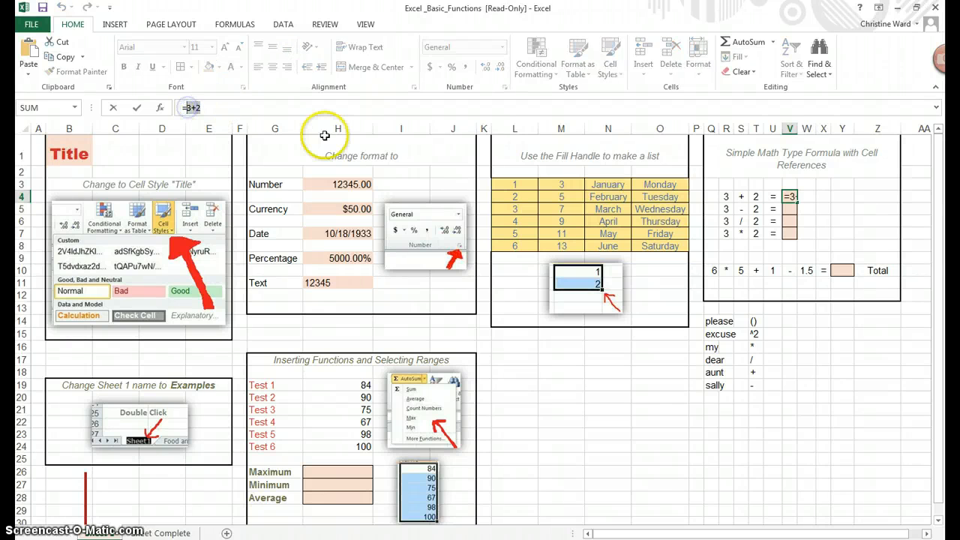
key(BackSpace)
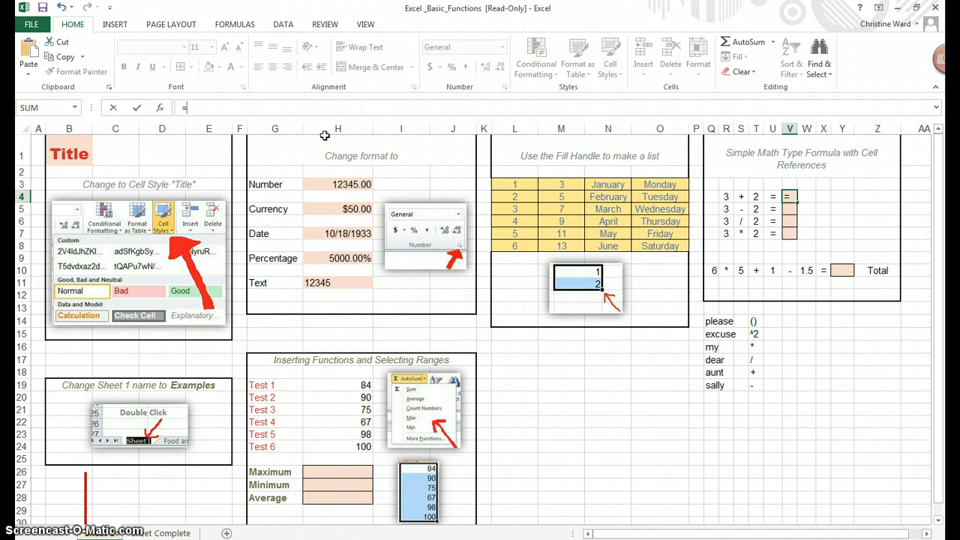
key(BackSpace)
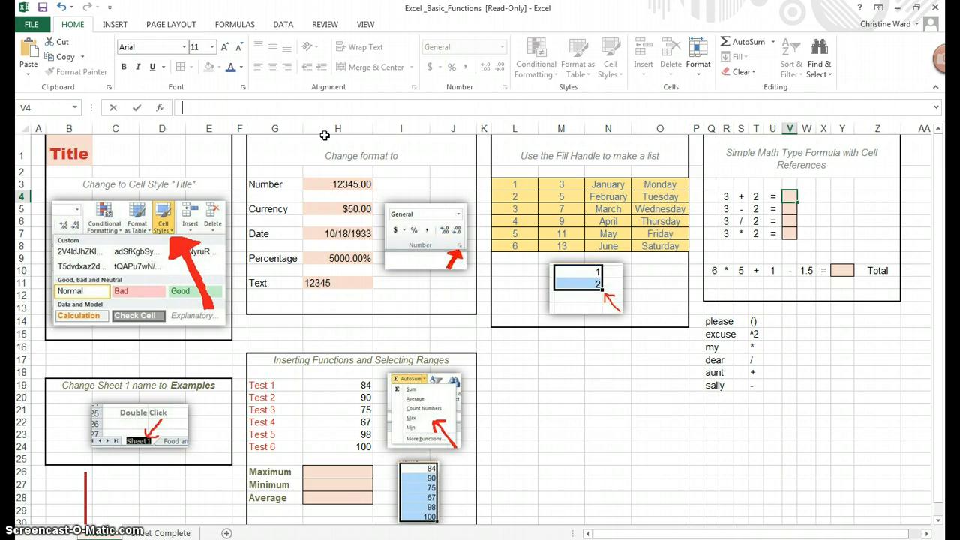
text(=)
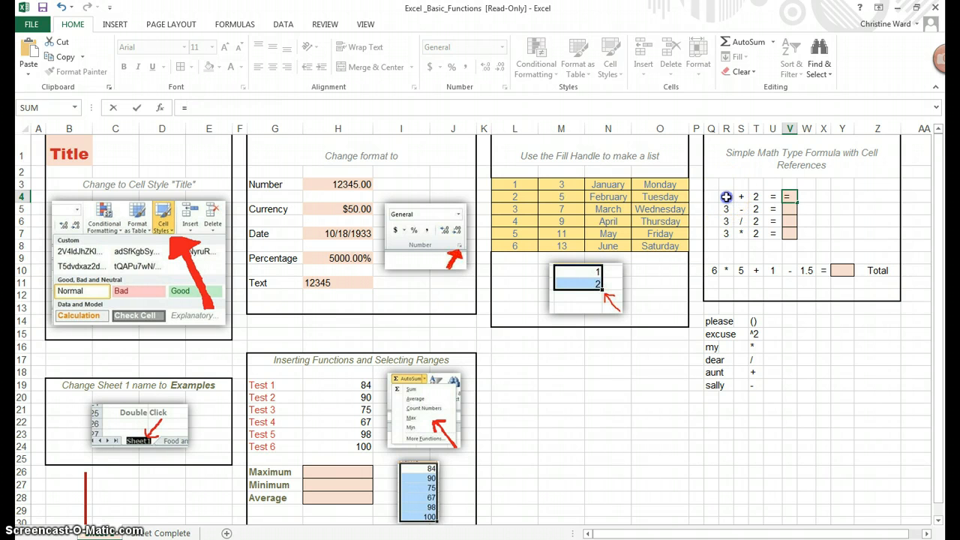
click(726, 195)
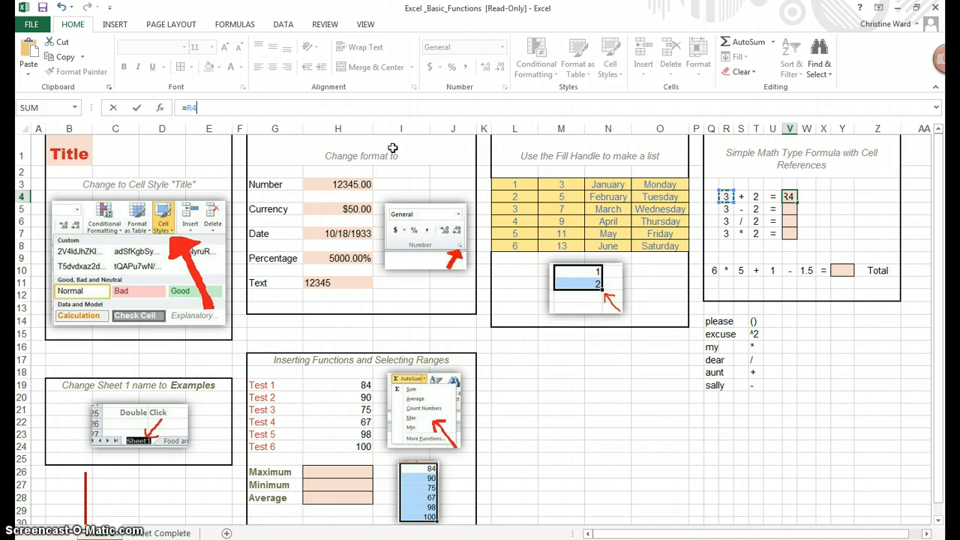
click(184, 108)
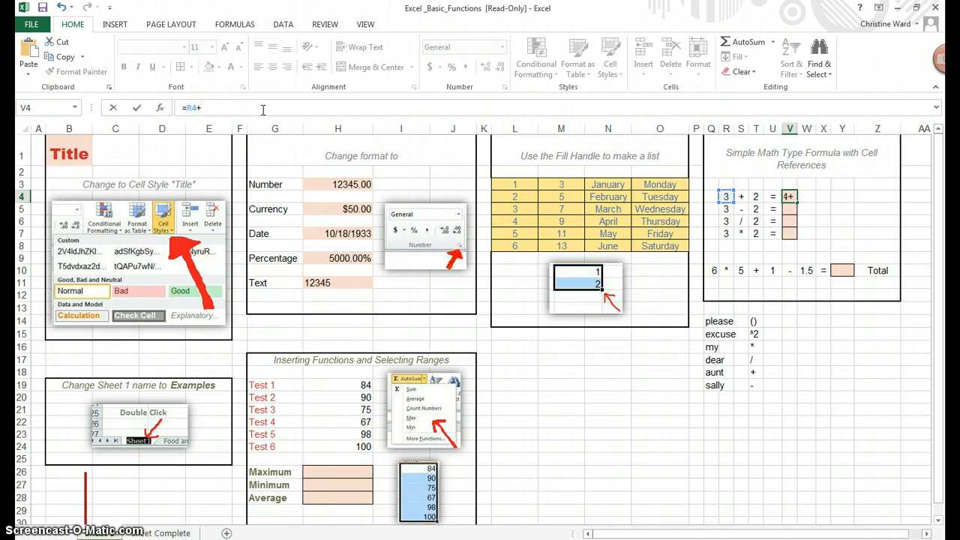
click(756, 197)
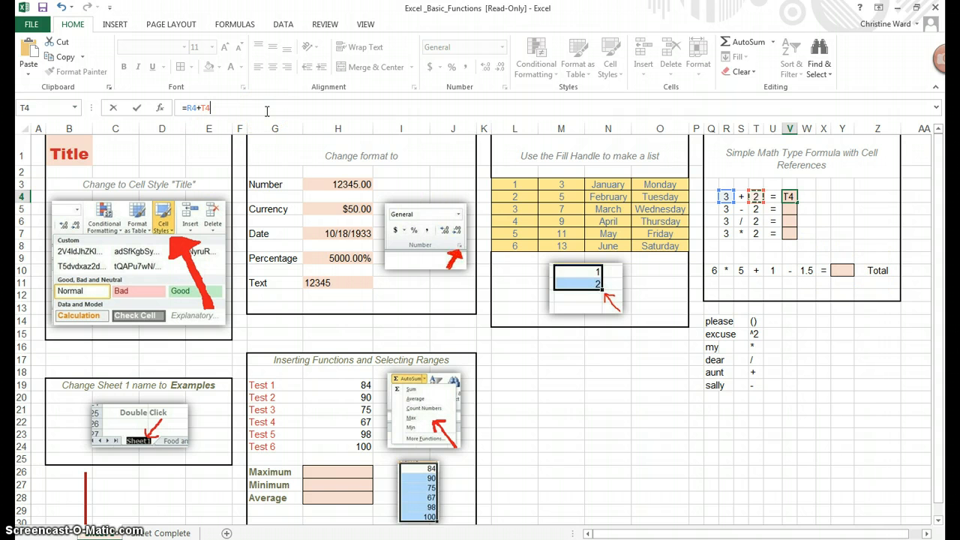
key(Return)
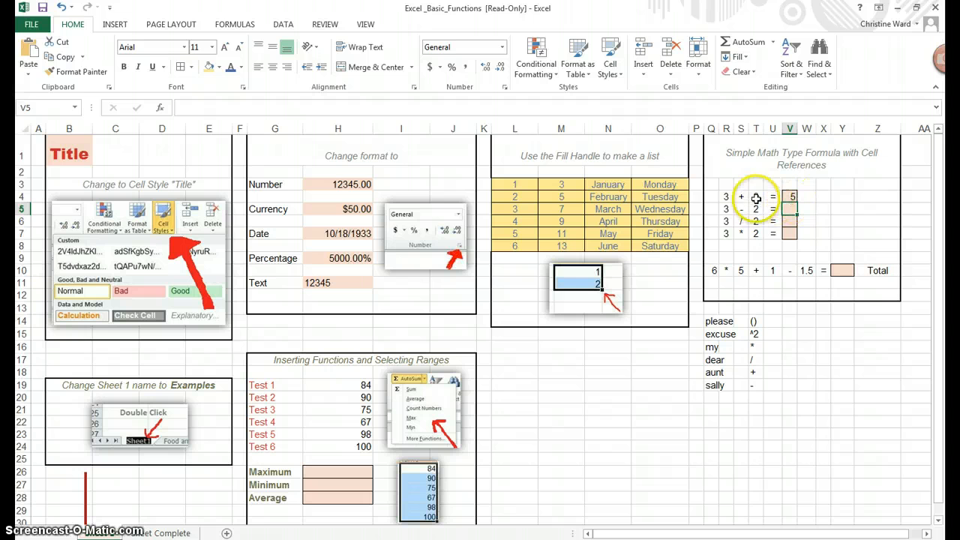
- Test the cell-reference formula in V4 by changing R4 to 30 and T4 to 12
click(726, 197)
text(30)
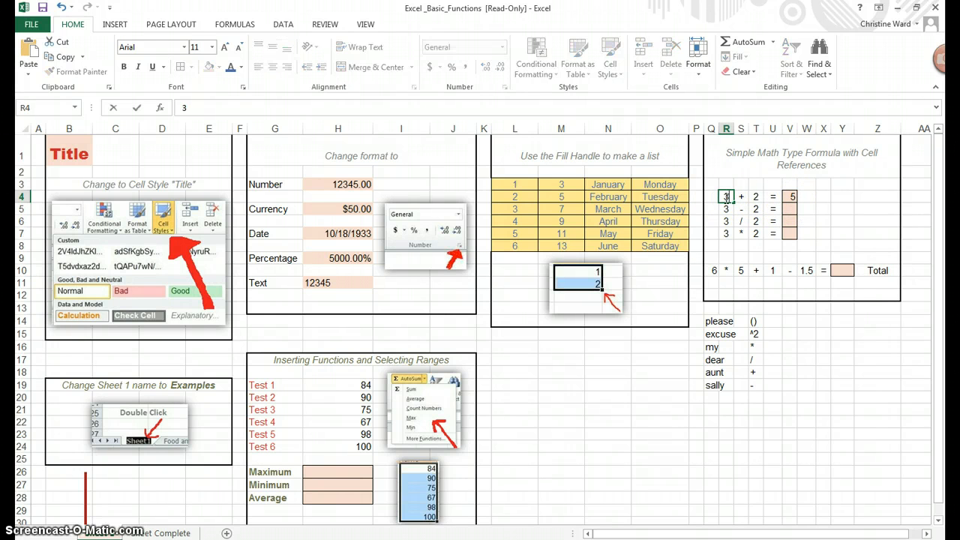
click(753, 196)
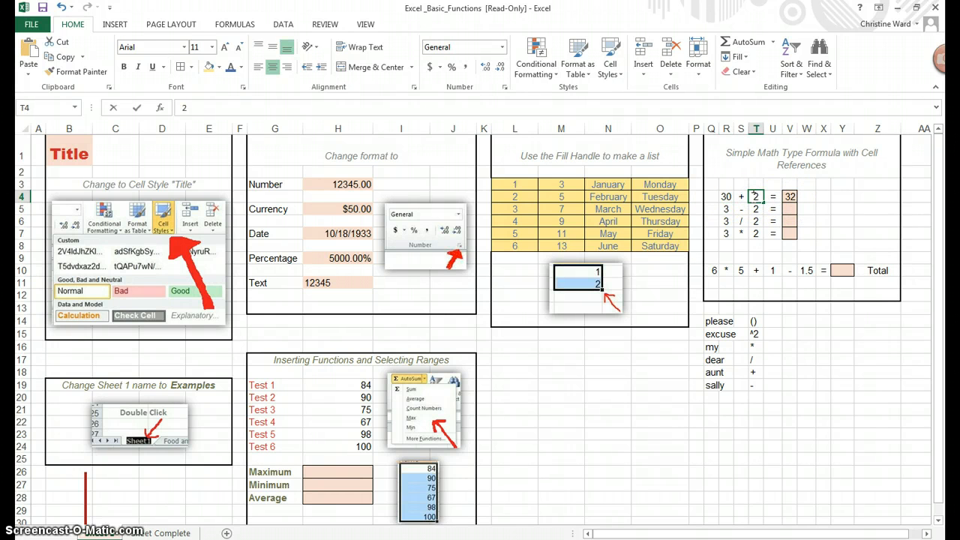
text(12)
key(Return)
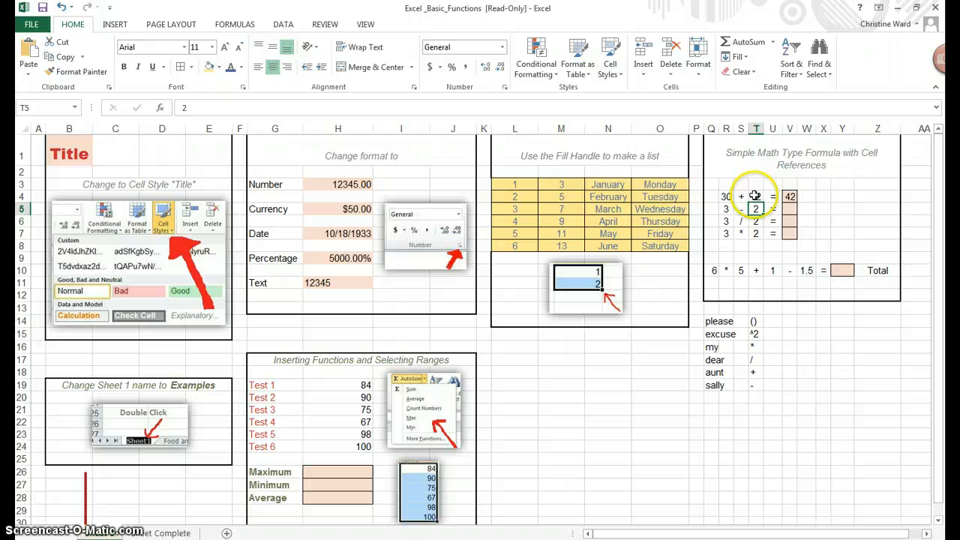
click(726, 196)
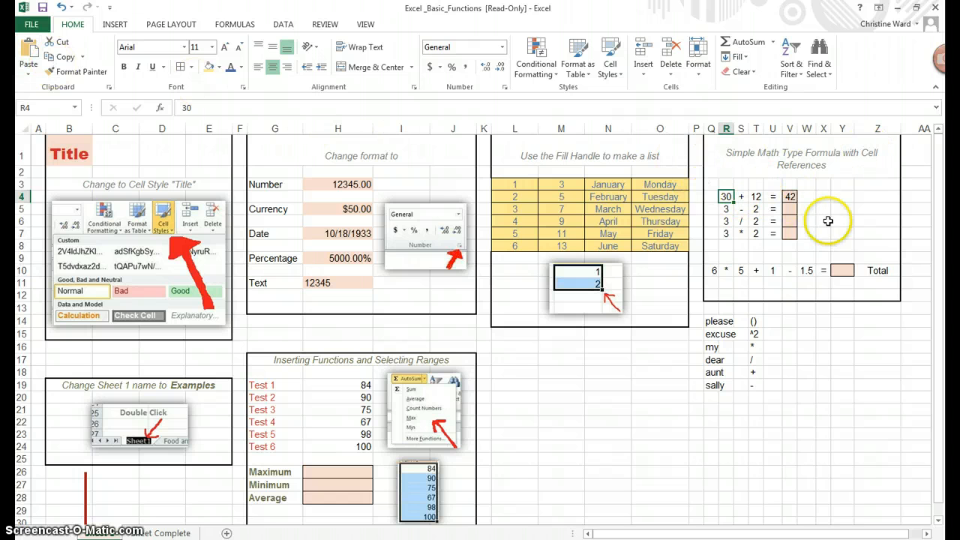
click(791, 197)
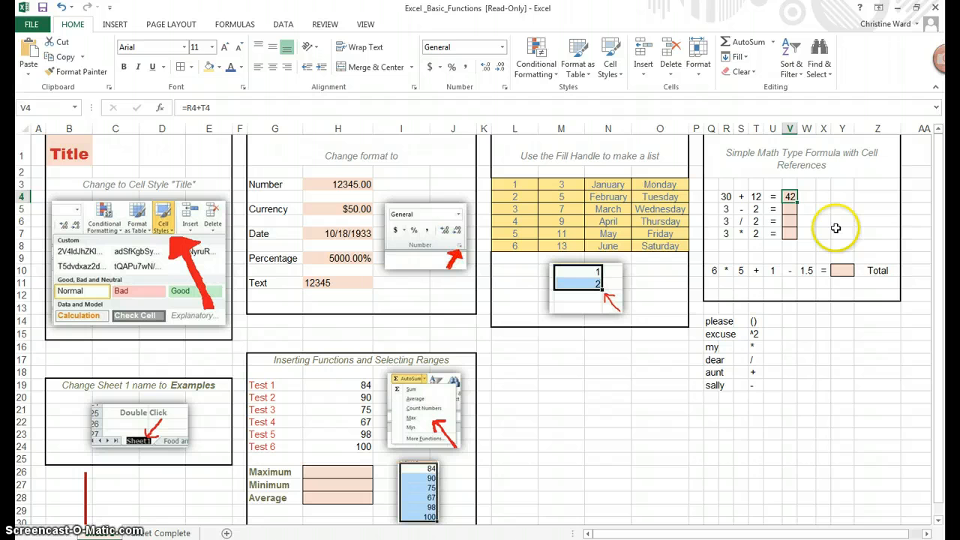
- Set the addition problem's operands back to 3 in R4 and 2 in T4
click(727, 197)
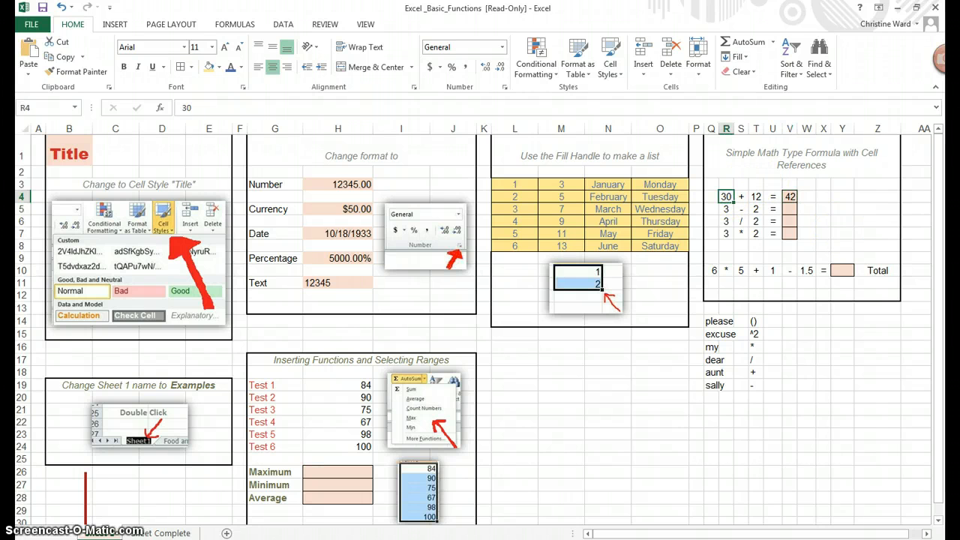
text(3)
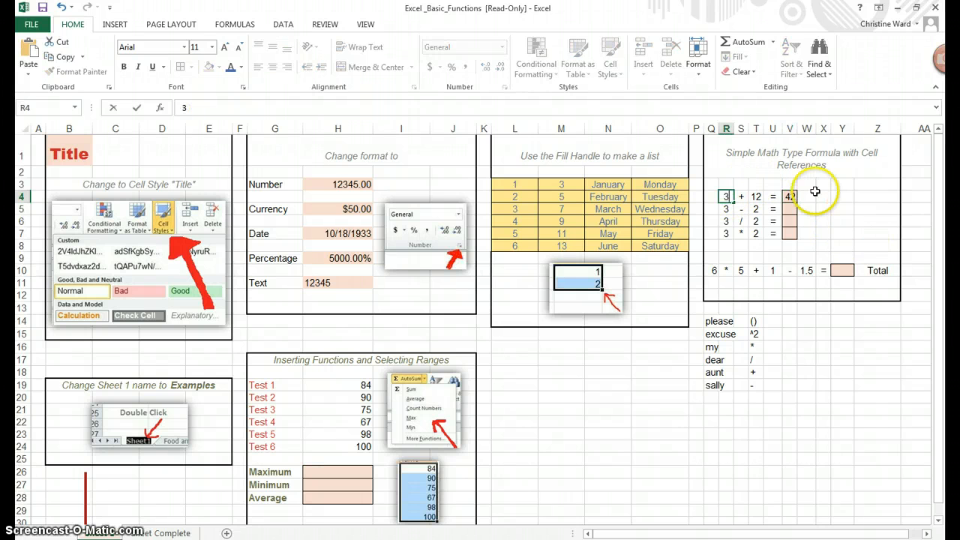
click(756, 197)
text(2)
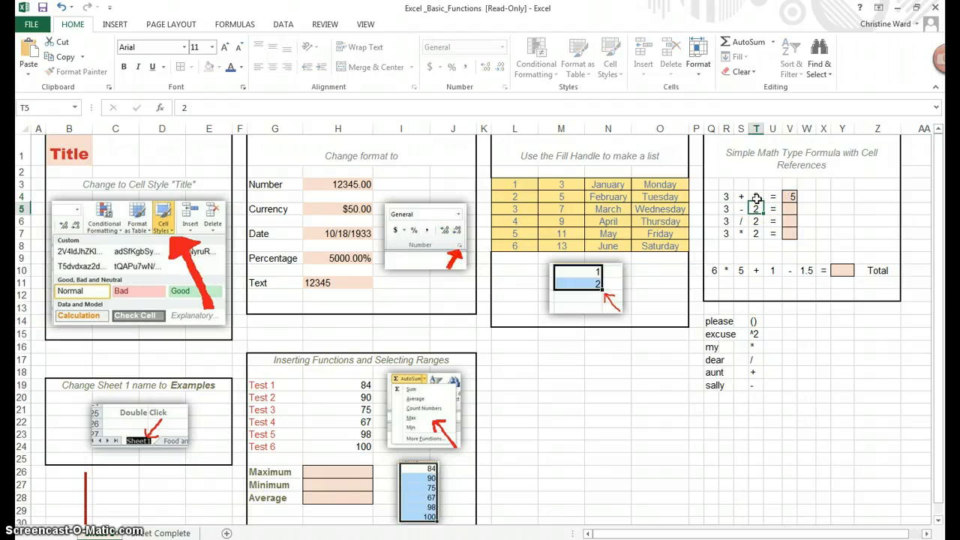
key(Return)
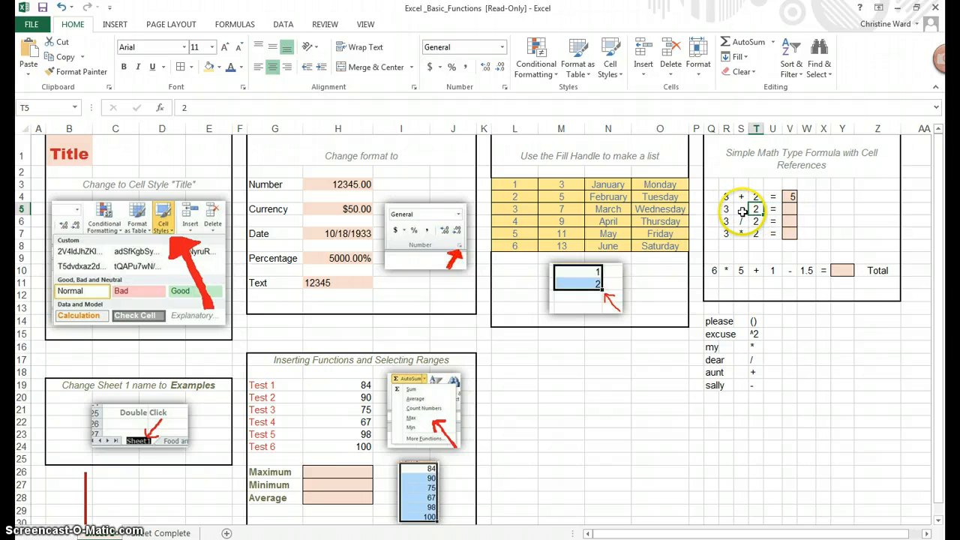
- Enter the formula =R5-T5 in V5 as the answer to the subtraction problem
click(791, 210)
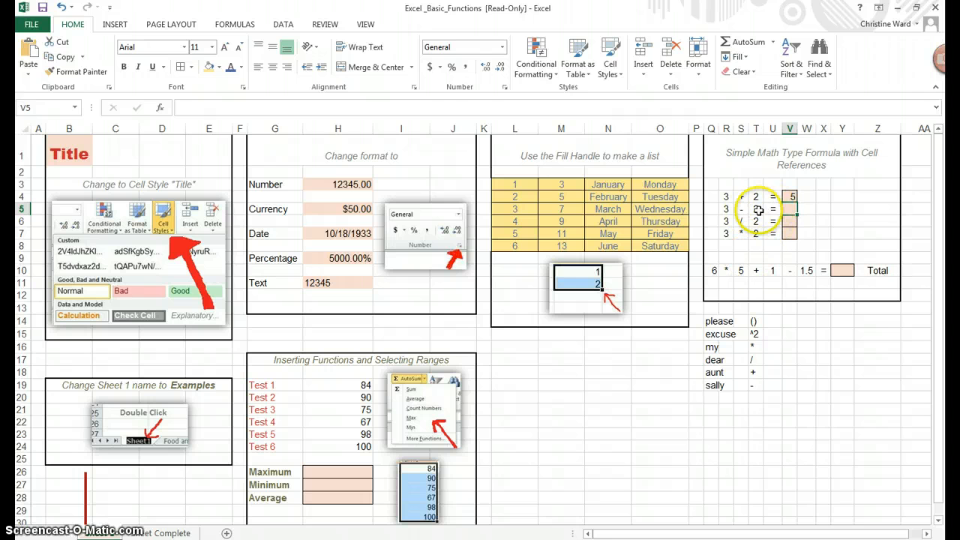
click(449, 107)
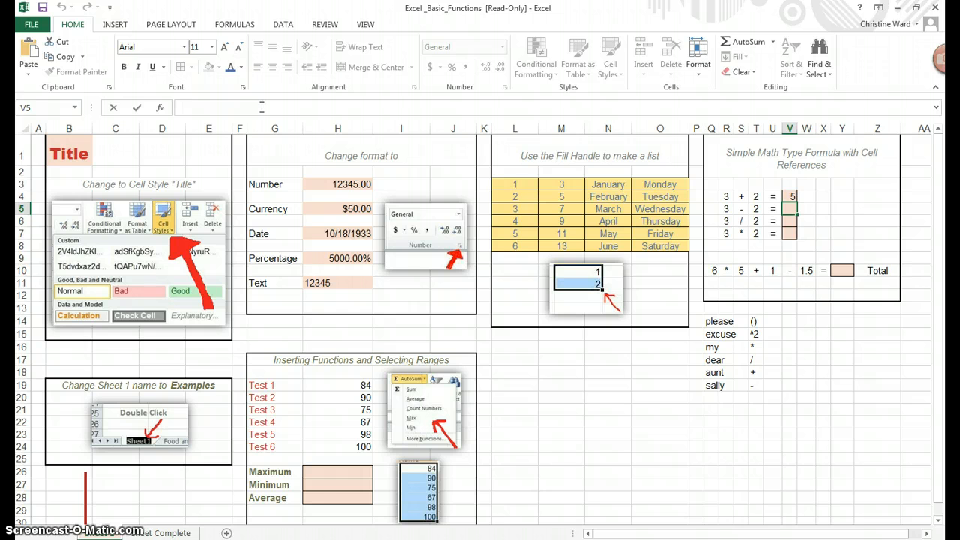
text(=)
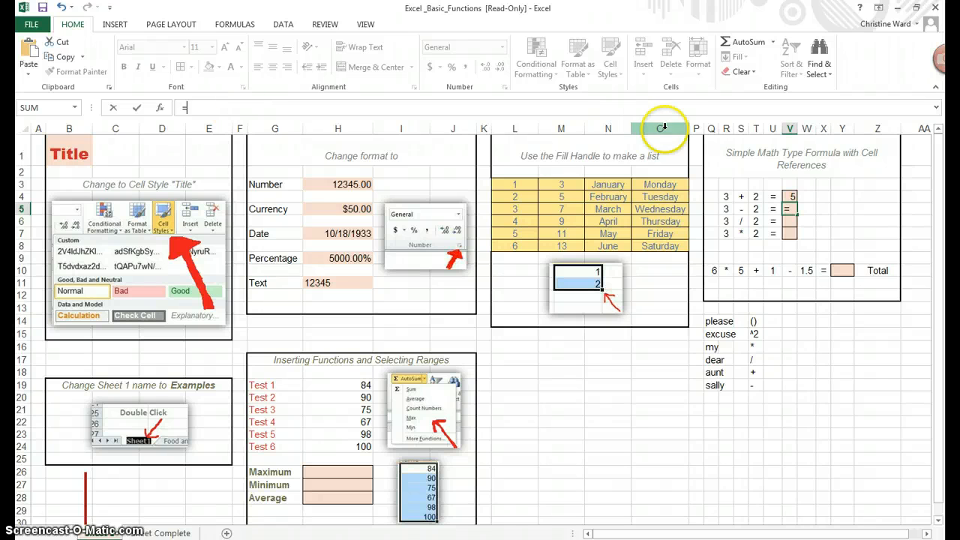
click(727, 210)
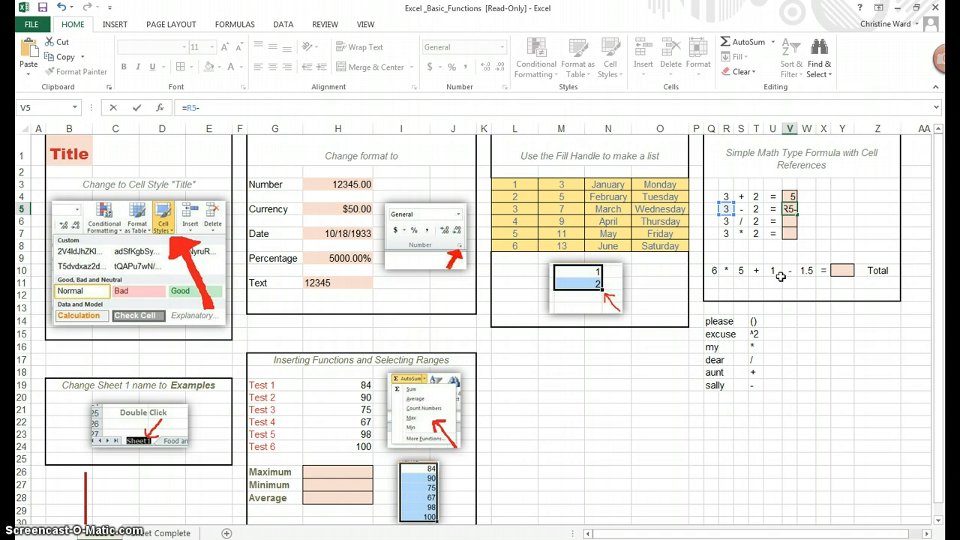
click(757, 209)
key(Return)
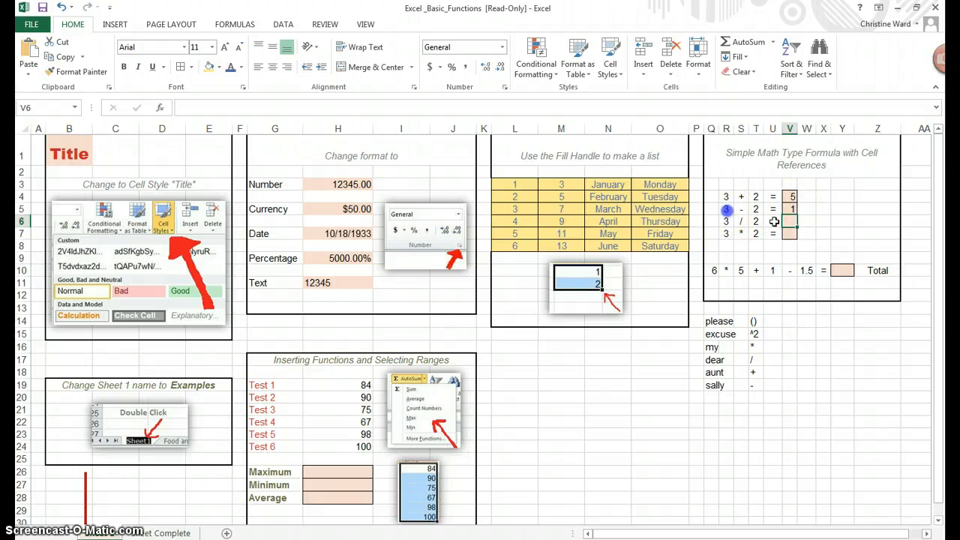
- Test the subtraction formula in V5 by changing R5 to 5, and set R5 back to 3
click(726, 209)
key(Down)
key(Down)
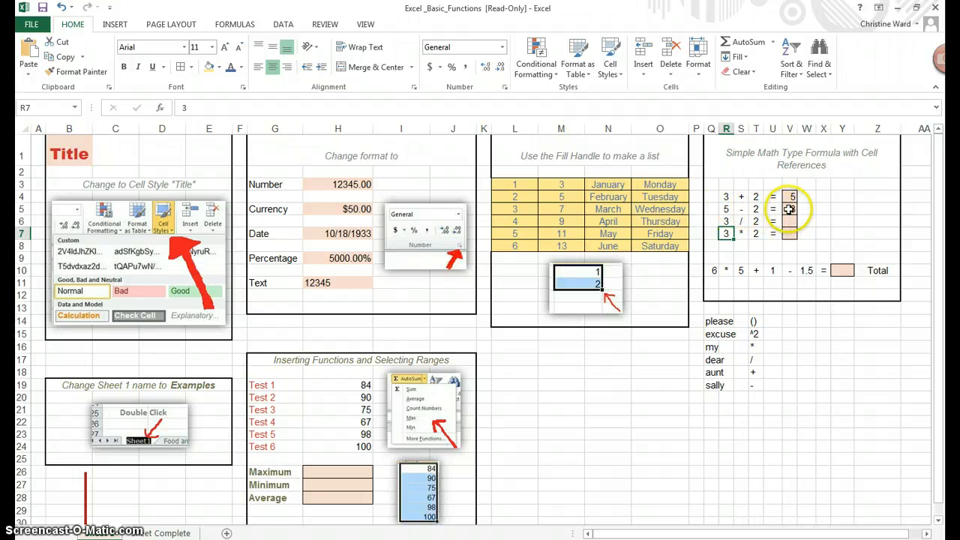
click(726, 210)
text(3)
key(Return)
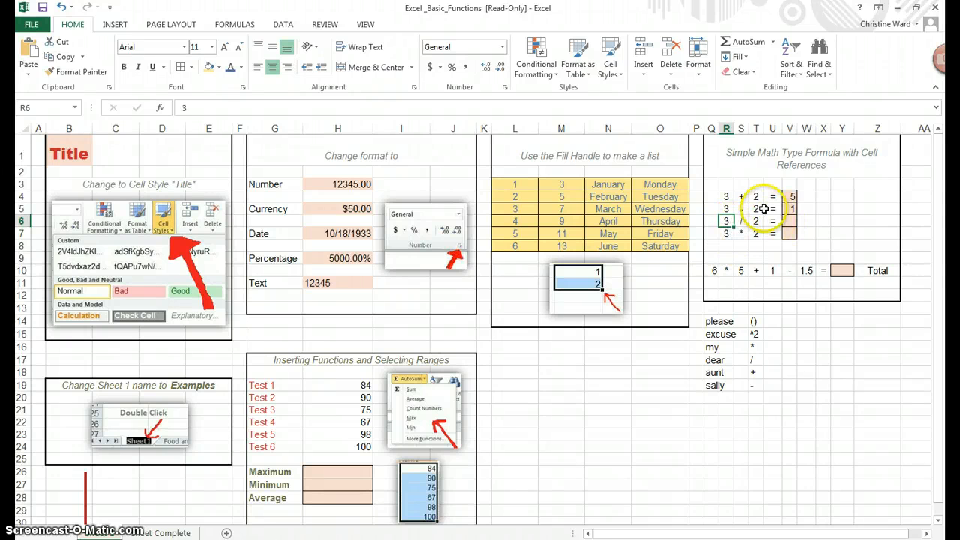
- Enter the formula =R6/T6 in V6 as the answer to the division problem
click(790, 219)
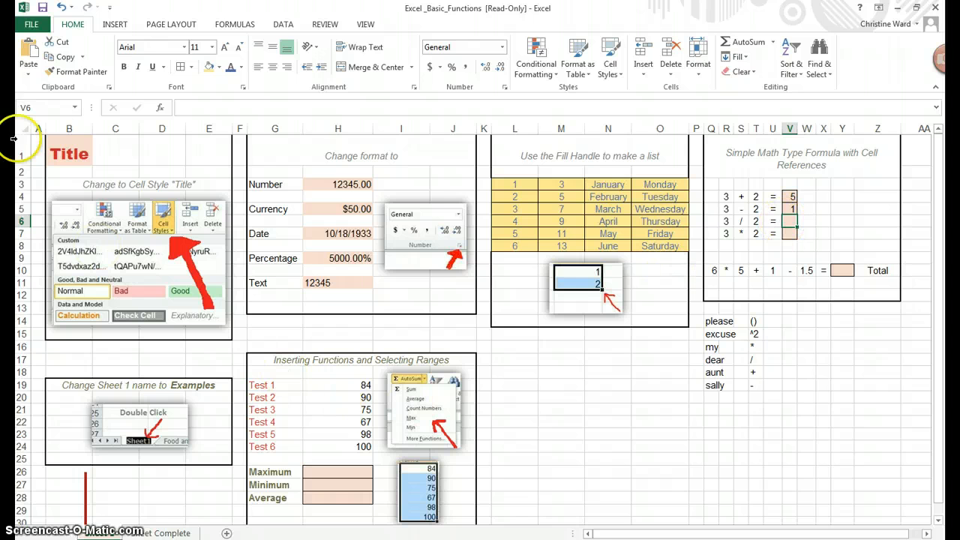
click(197, 105)
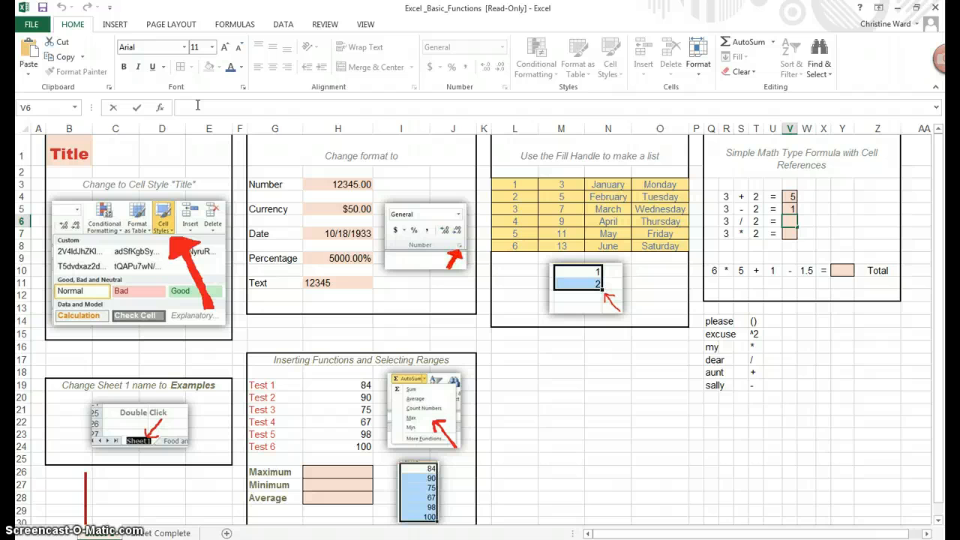
text(=)
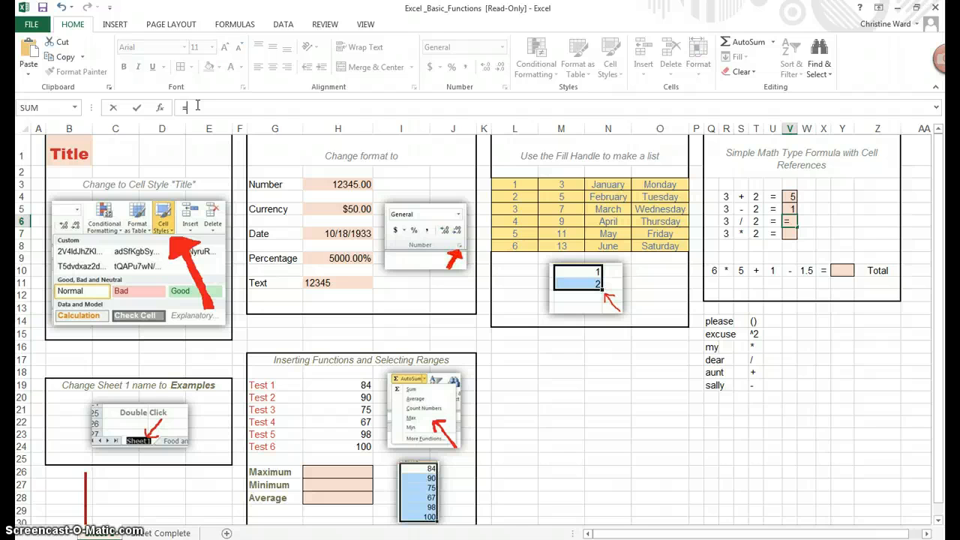
click(729, 220)
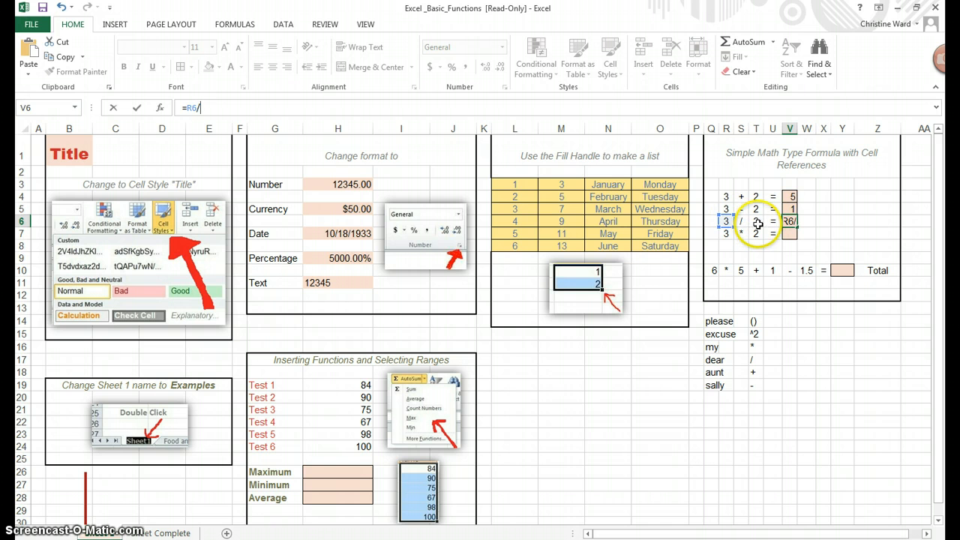
click(757, 222)
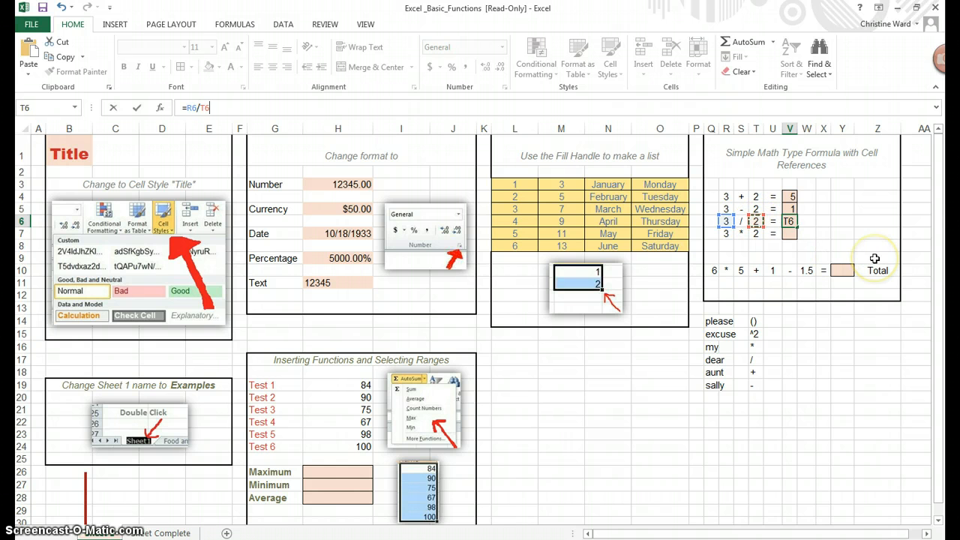
key(Return)
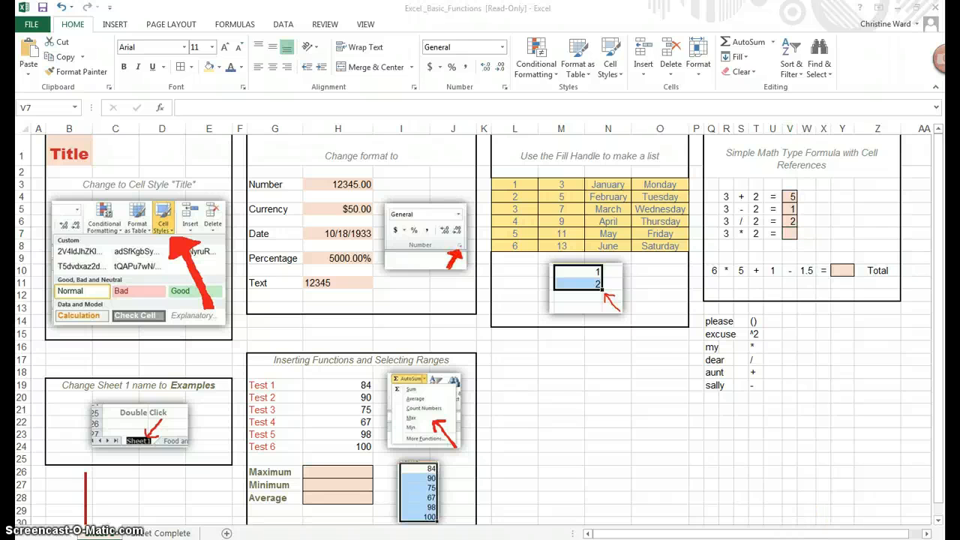
- Check the division answer by calculating 3 / 2 in the Windows Calculator, and close the Calculator
drag(495, 166, 336, 155)
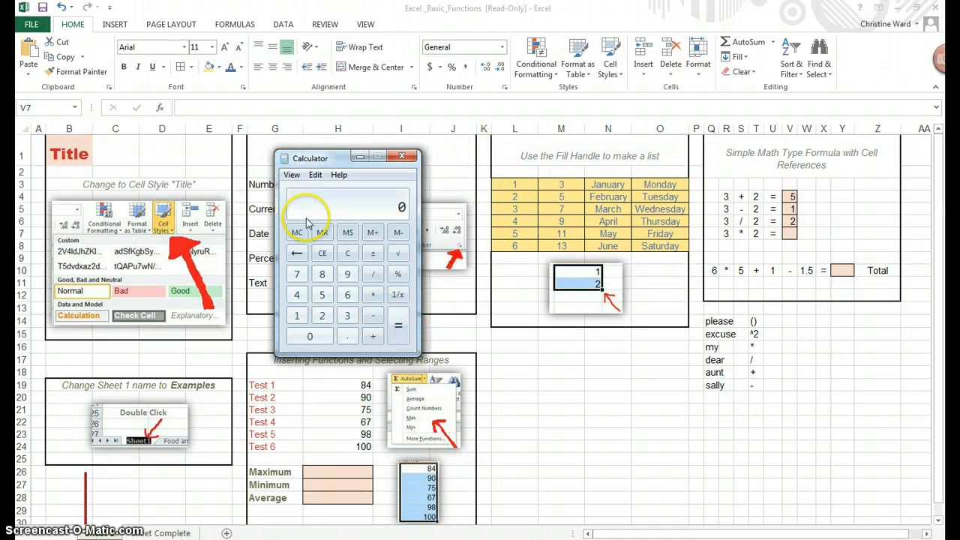
click(346, 315)
click(374, 276)
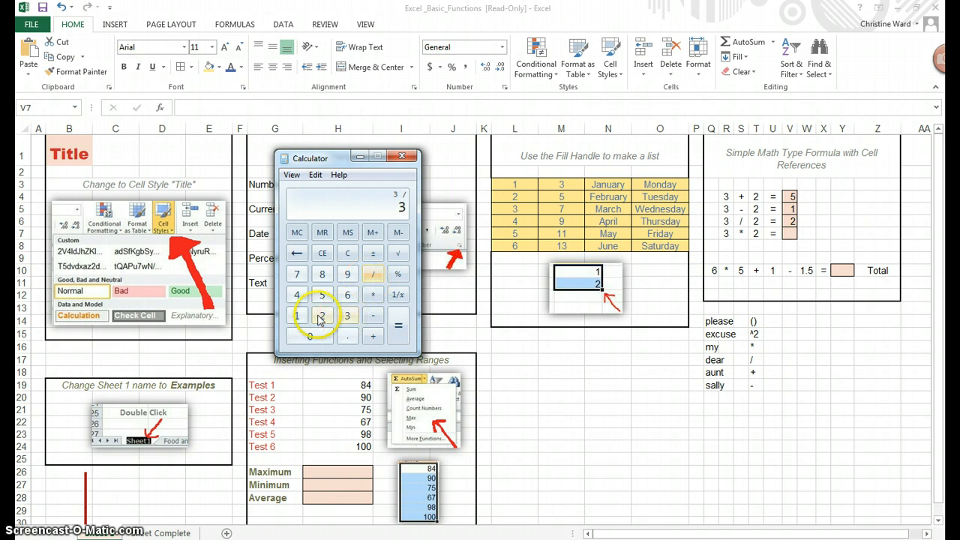
click(397, 324)
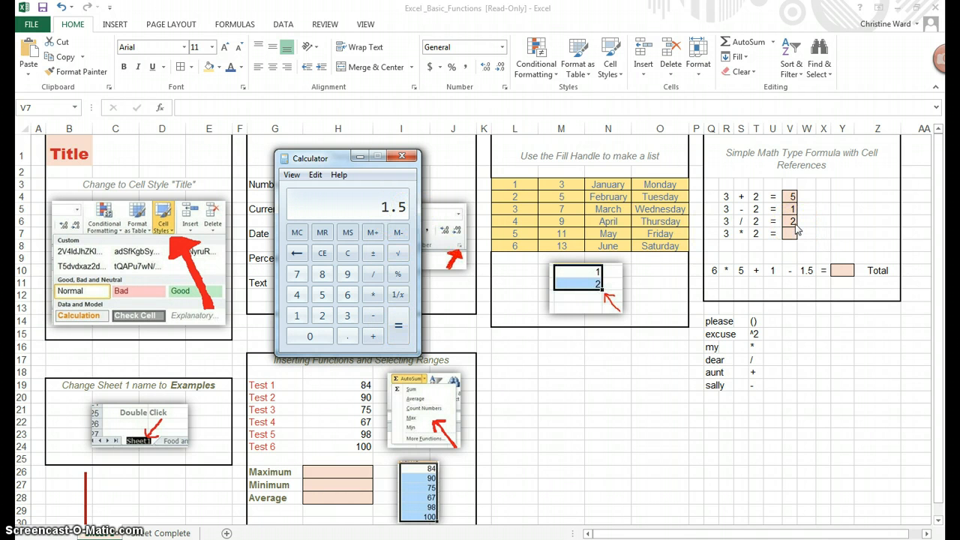
click(402, 156)
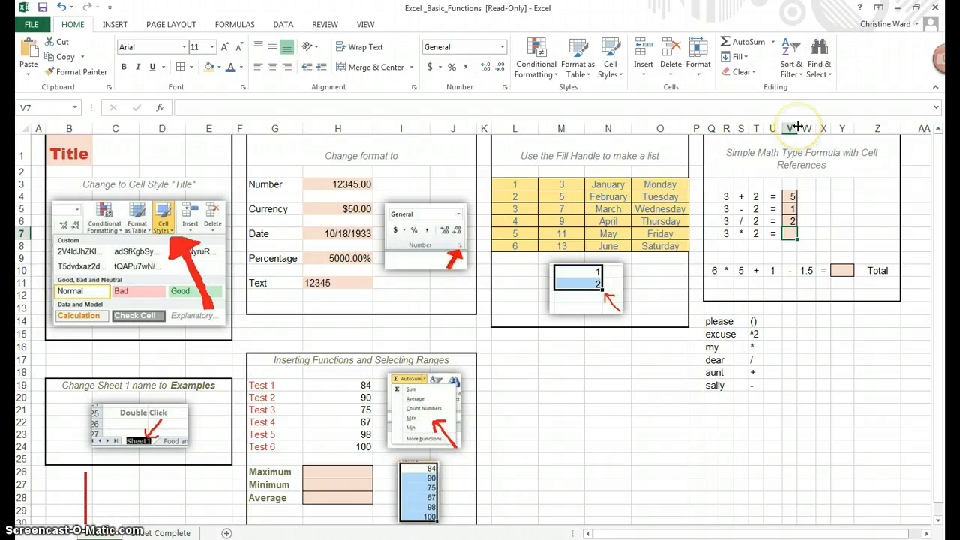
- Widen column V to make room for the decimals of the division answer in V6
drag(797, 127, 813, 124)
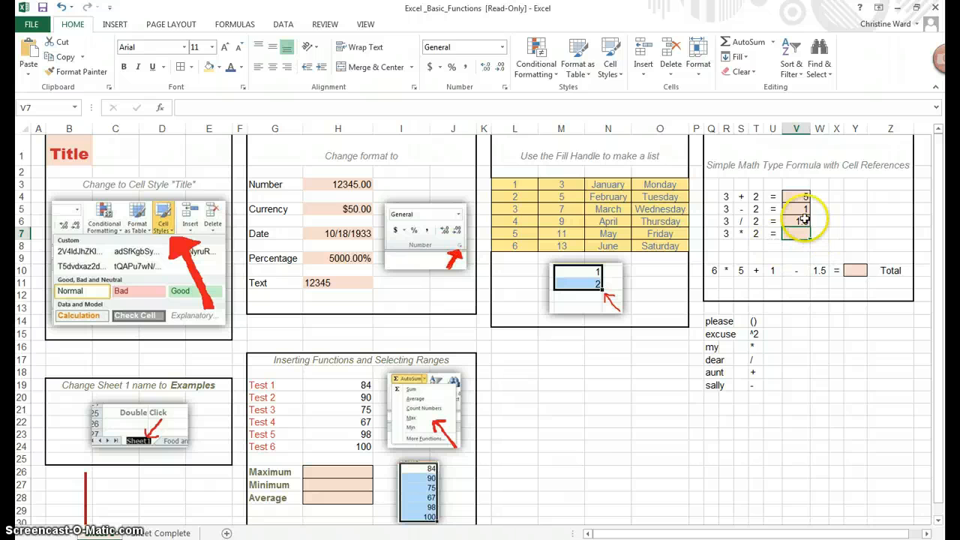
- Narrow column V slightly, keeping enough room for the decimal of the division answer in V6
drag(809, 124, 803, 125)
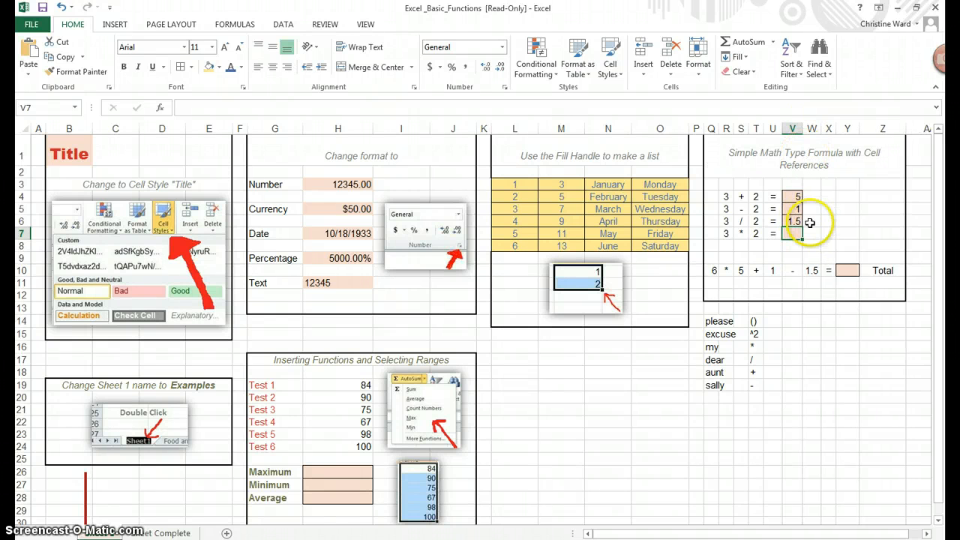
click(788, 222)
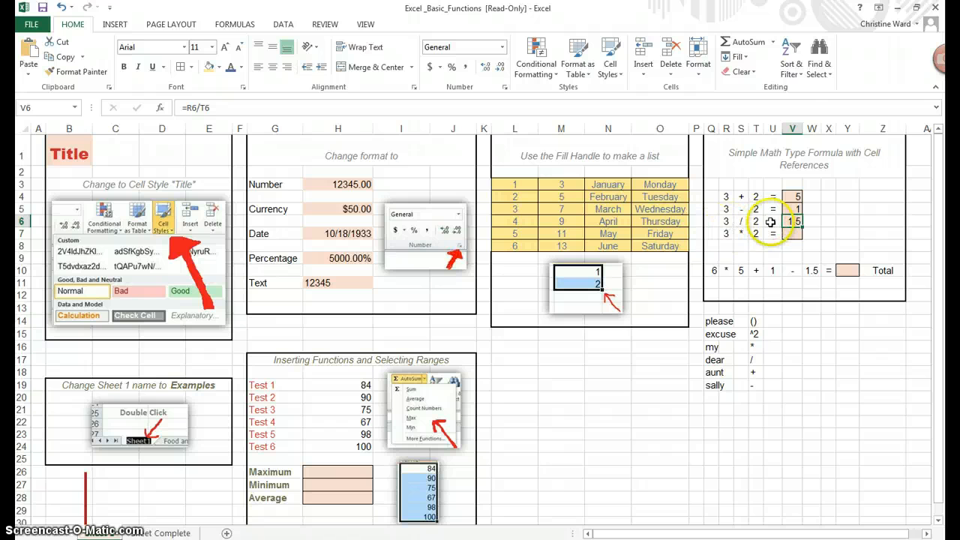
click(802, 129)
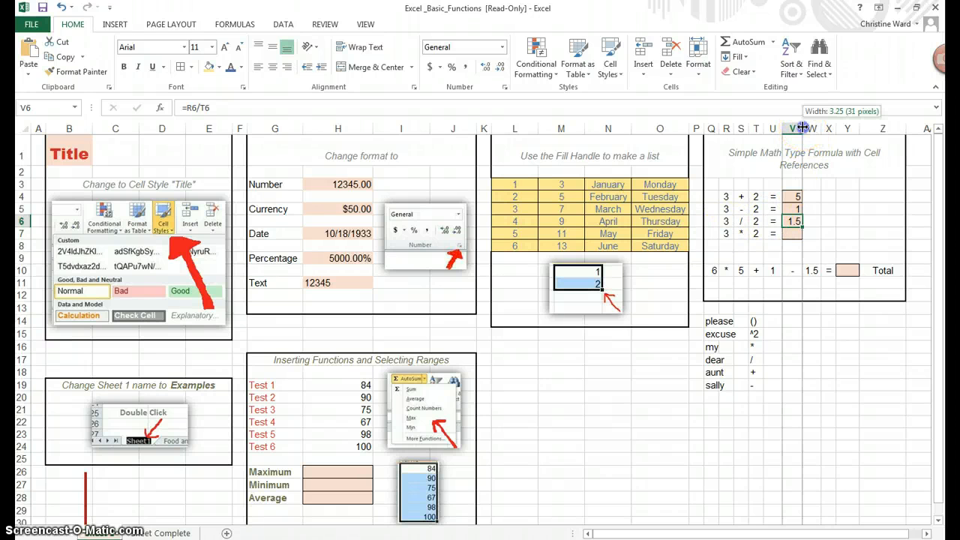
- Enter the formula =R7*T7 in V7 as the answer to the multiplication problem
click(794, 232)
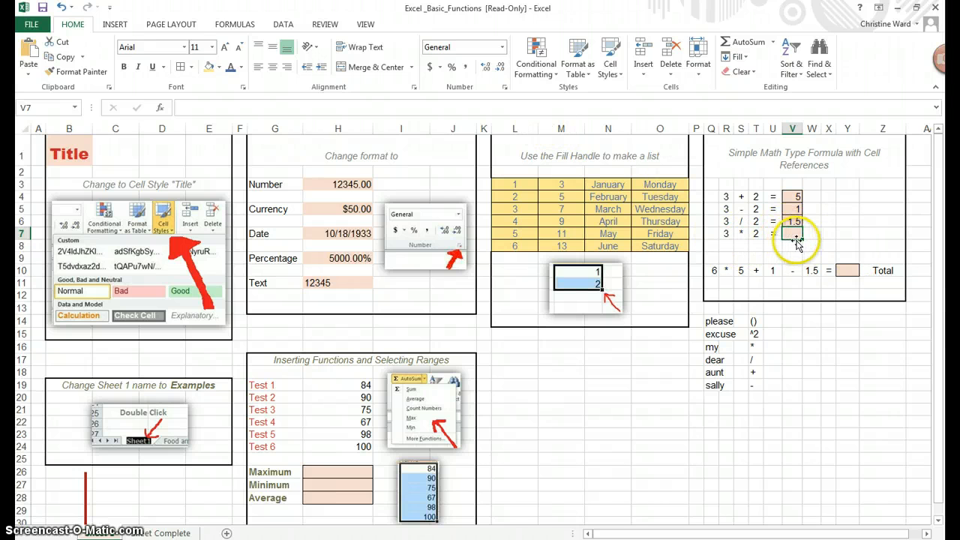
click(327, 107)
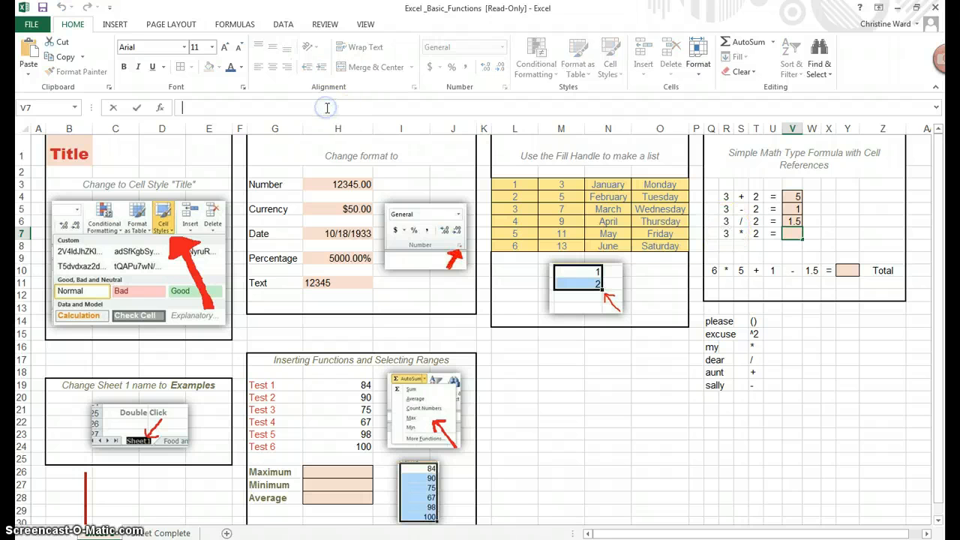
text(=)
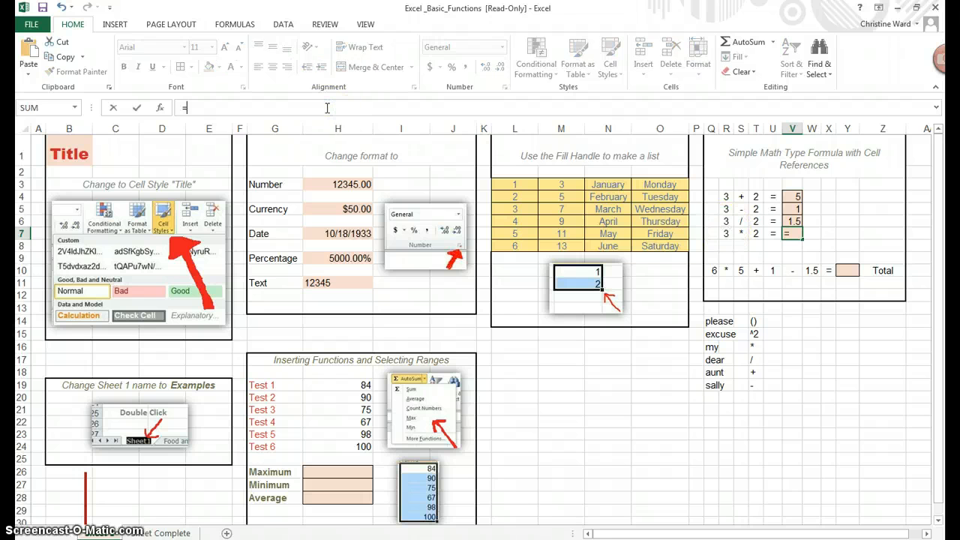
click(727, 236)
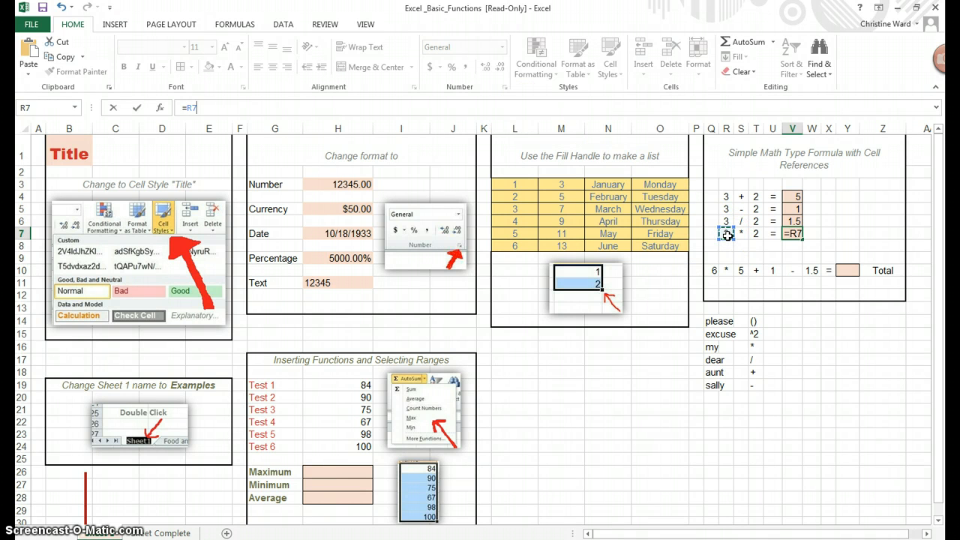
text(*)
click(756, 234)
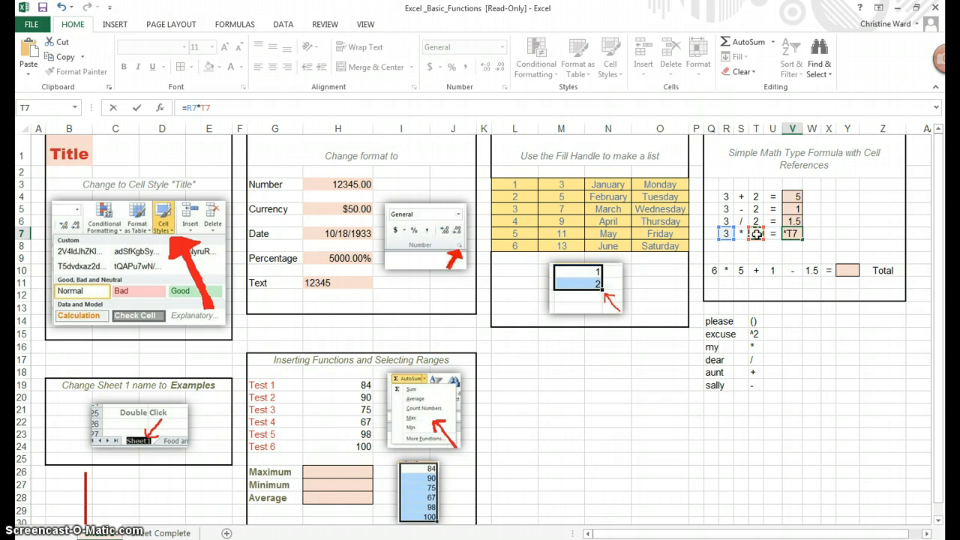
key(Return)
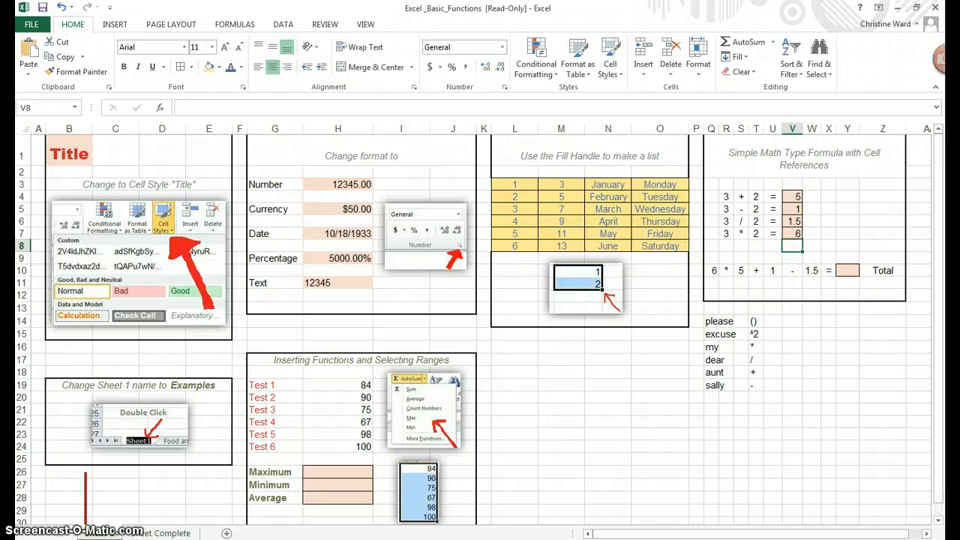
- Enter the formula =Q10*S10+U10-W10 in Y10 as the total of the combined math problem
click(855, 271)
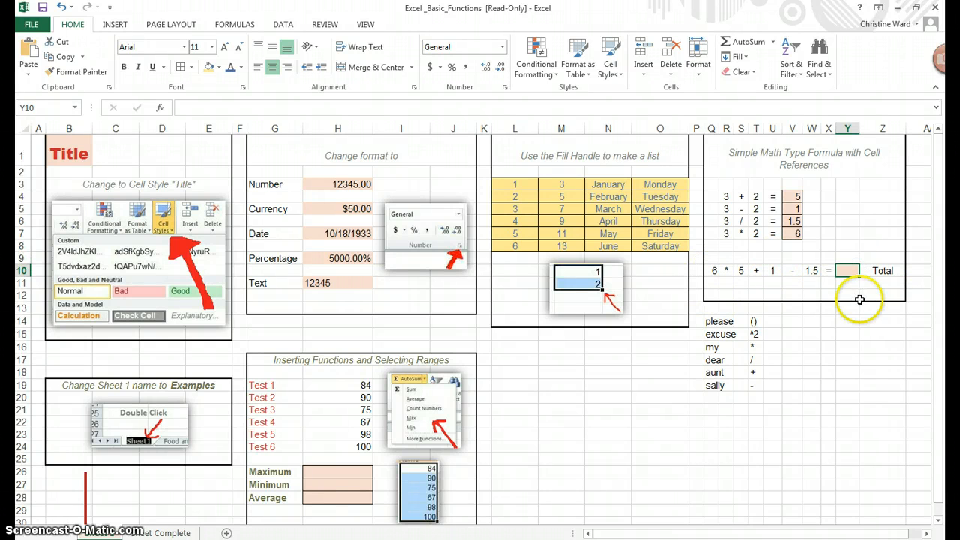
click(473, 111)
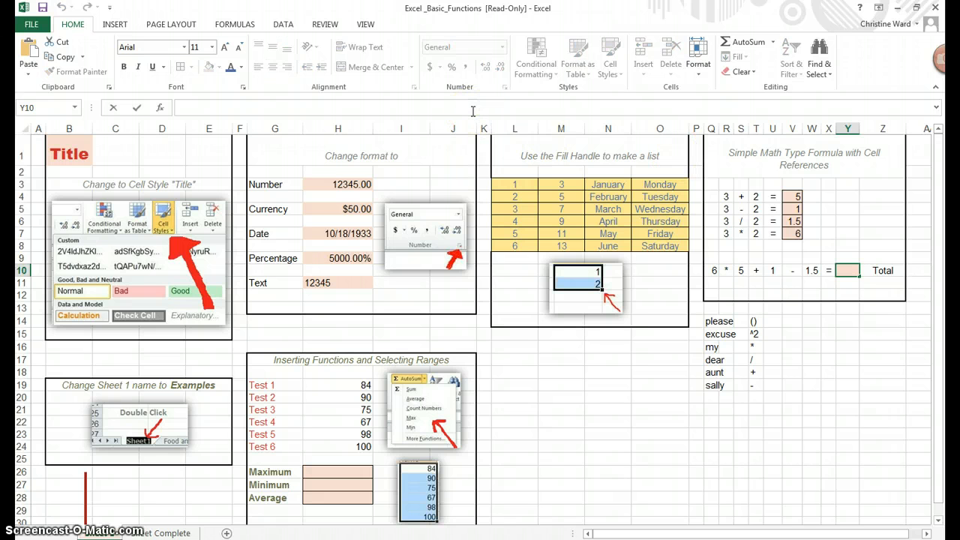
text(=)
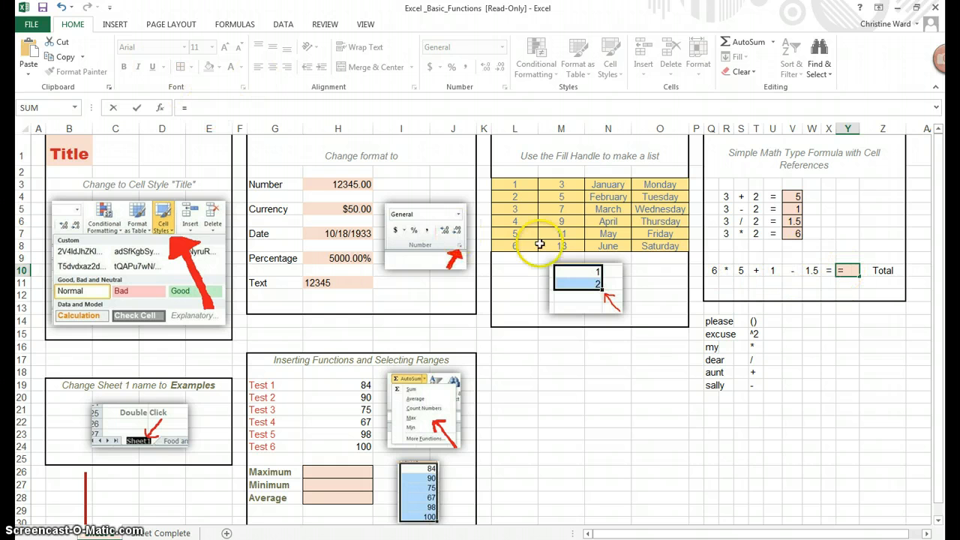
click(713, 270)
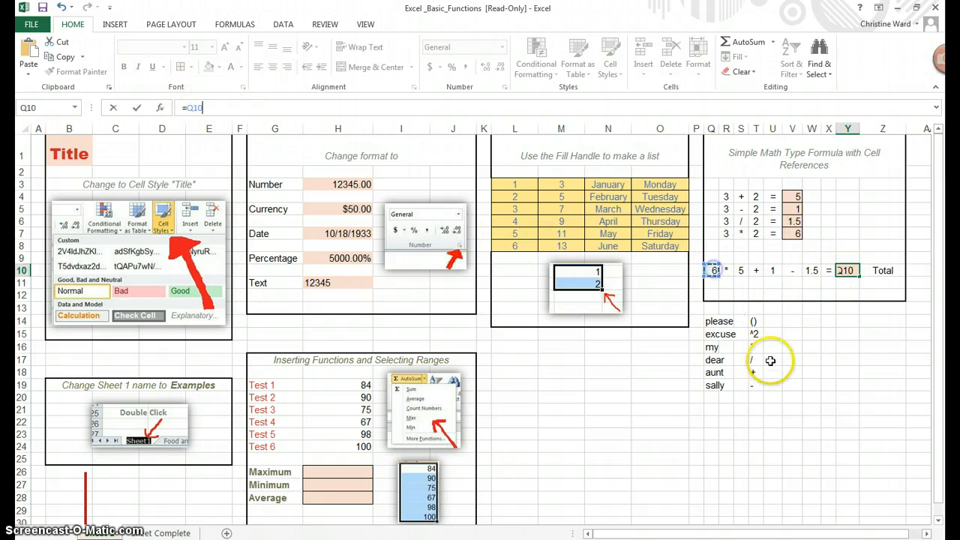
text(*)
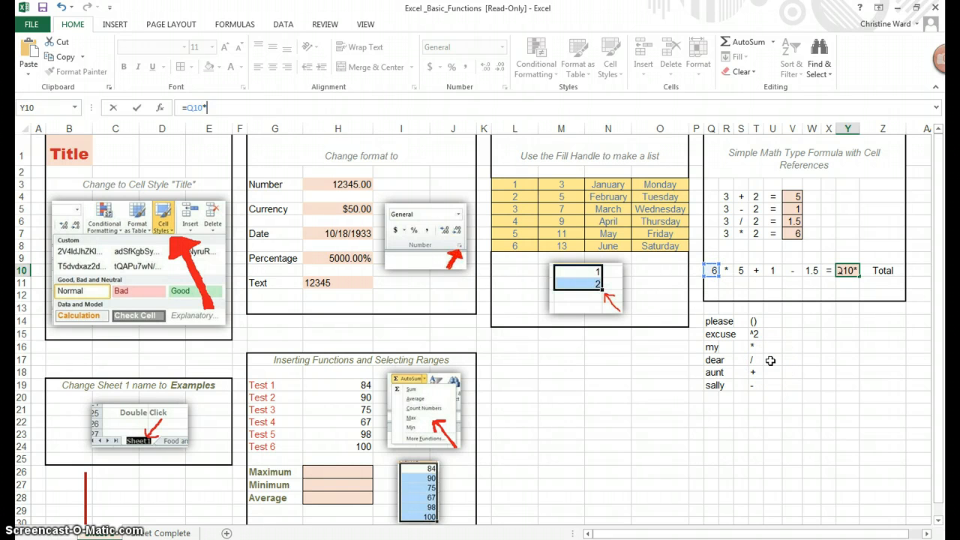
click(741, 270)
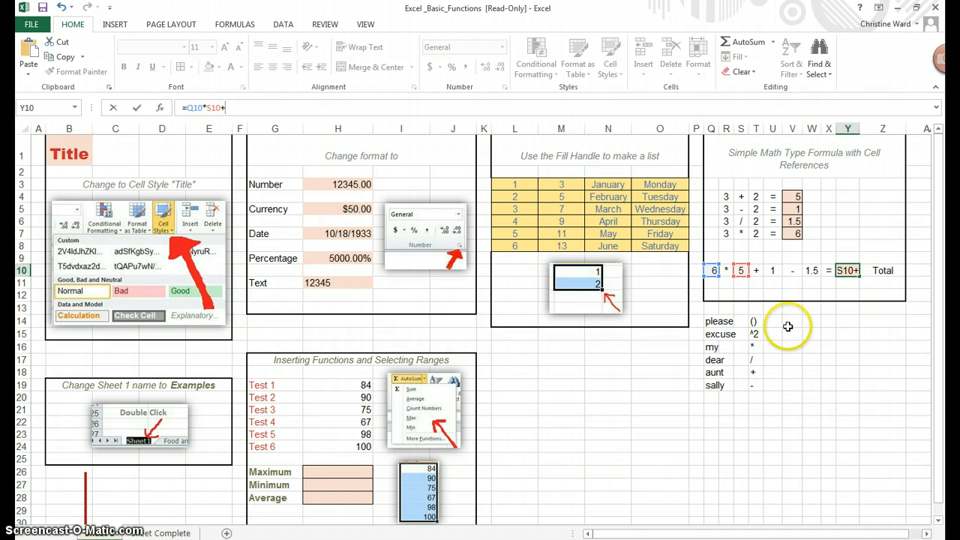
click(773, 271)
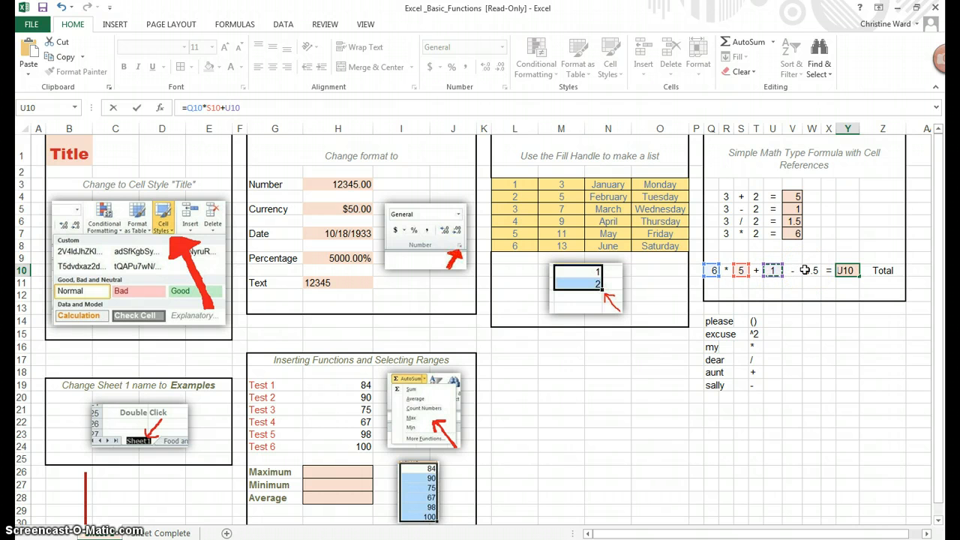
text(-)
click(810, 270)
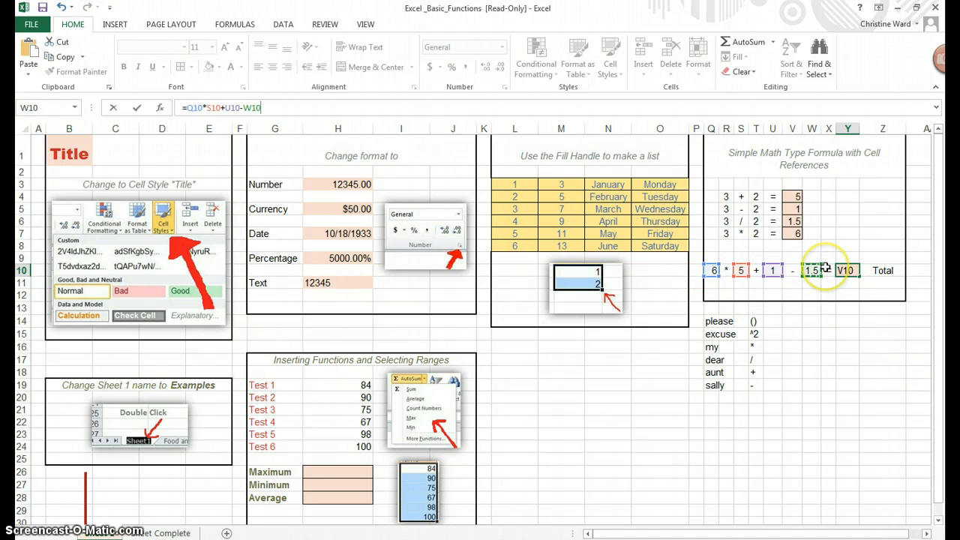
click(674, 109)
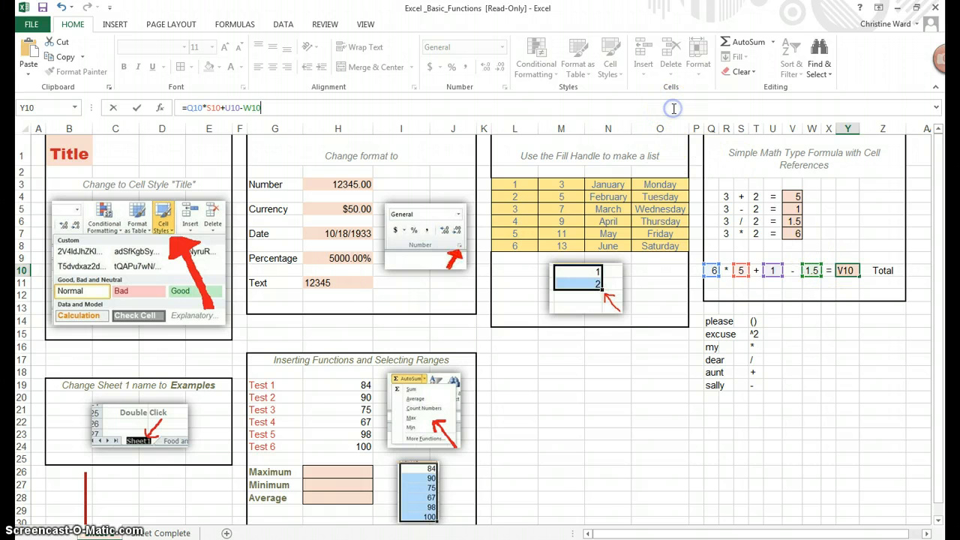
key(Return)
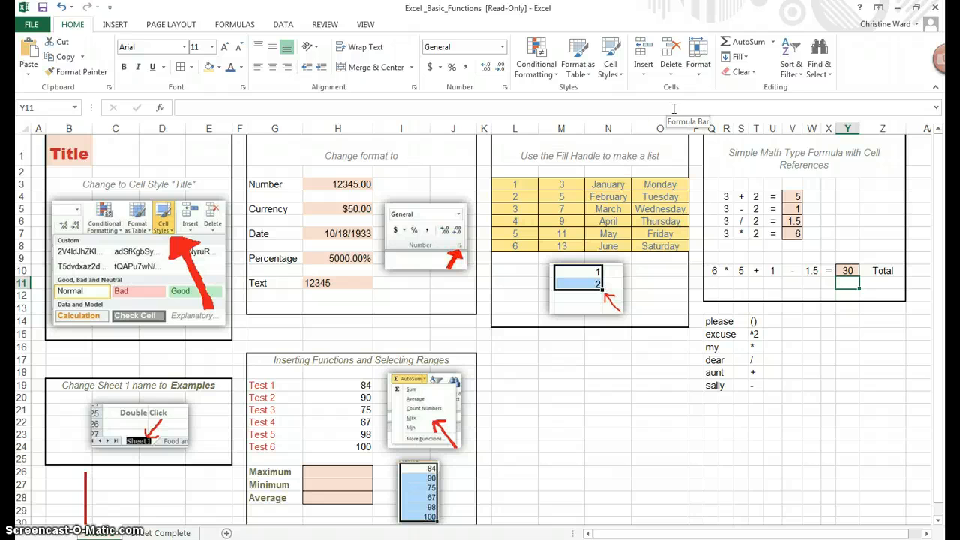
- Check the total in the Windows Calculator by working out 6 * 5, adding 1 and subtracting 1.5
click(103, 537)
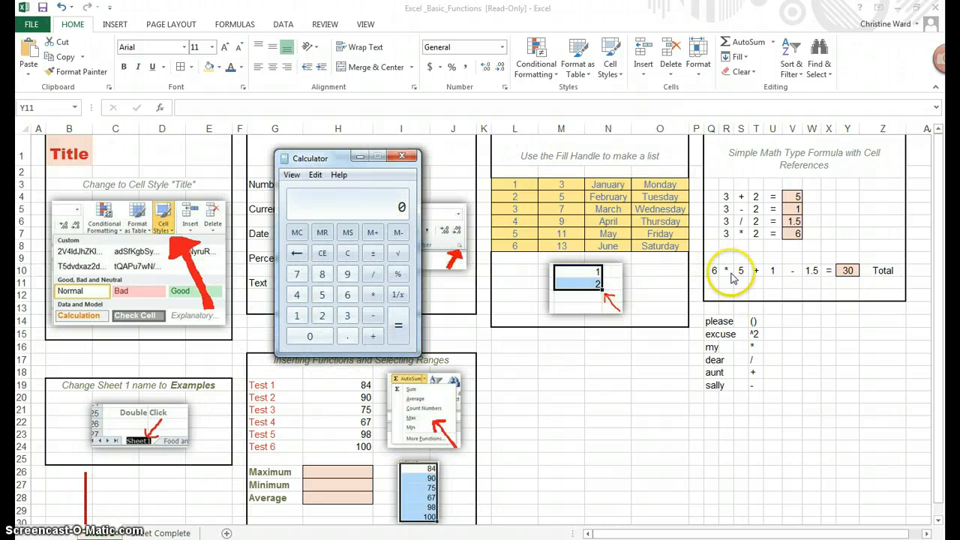
click(373, 294)
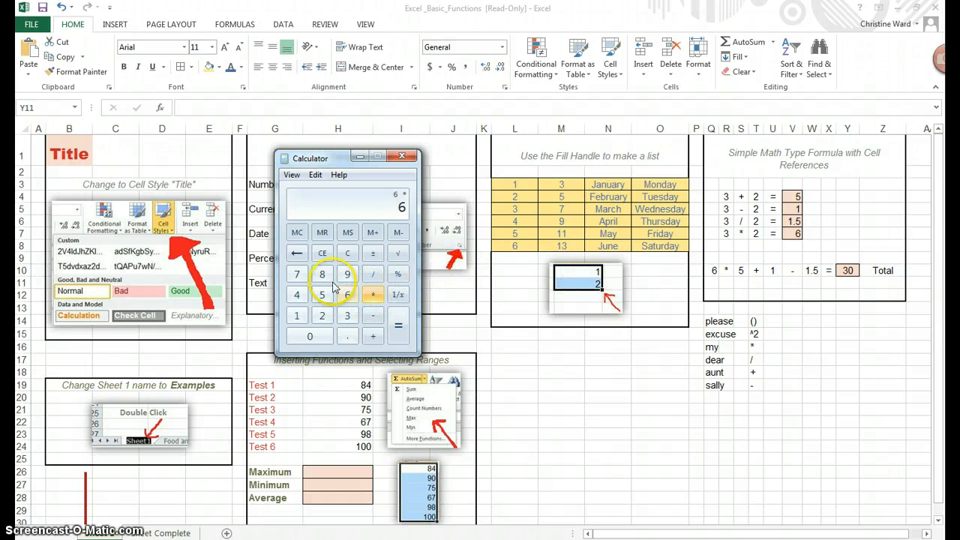
click(322, 295)
click(399, 326)
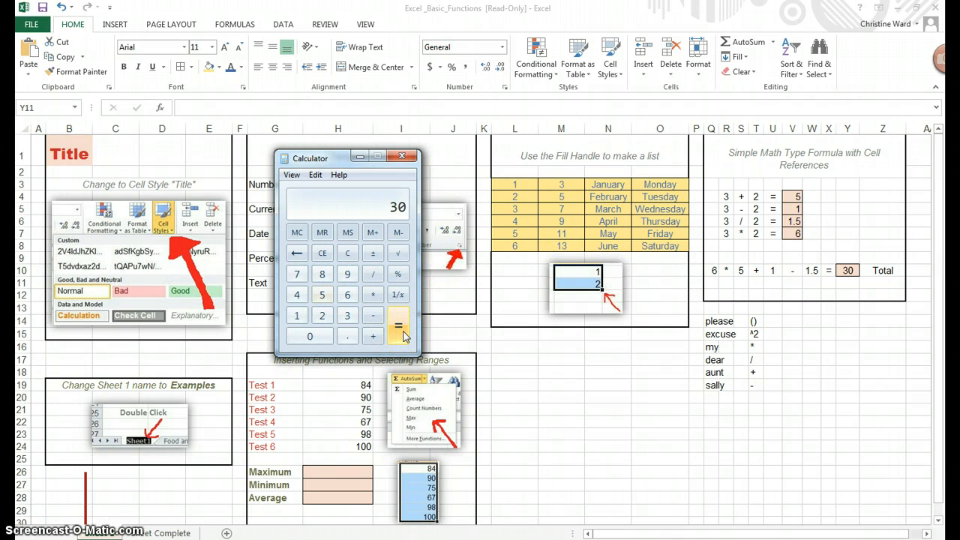
click(373, 336)
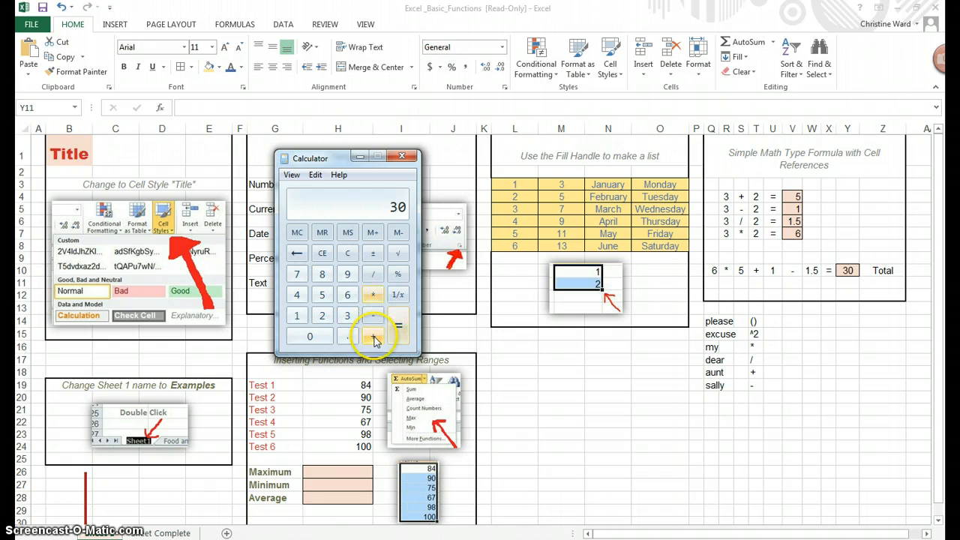
click(295, 321)
click(400, 327)
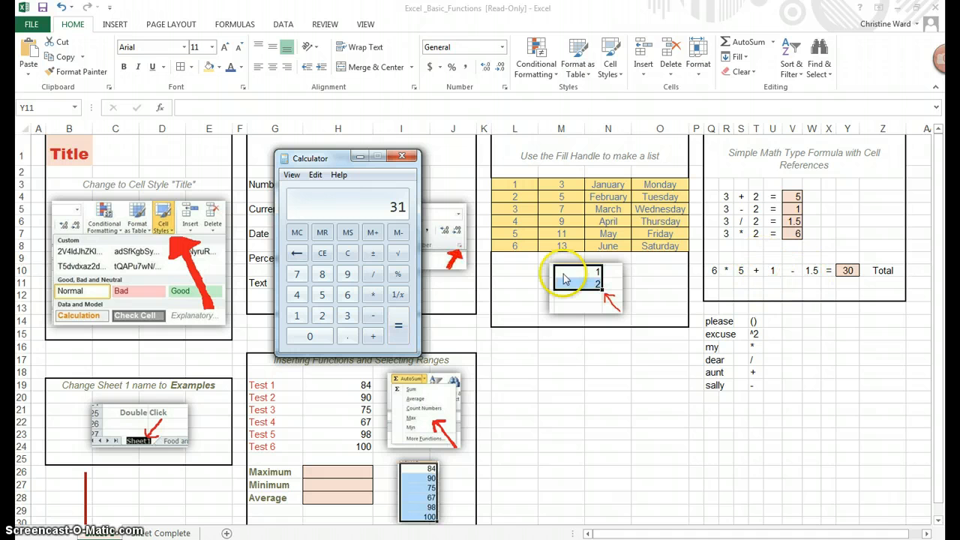
click(372, 319)
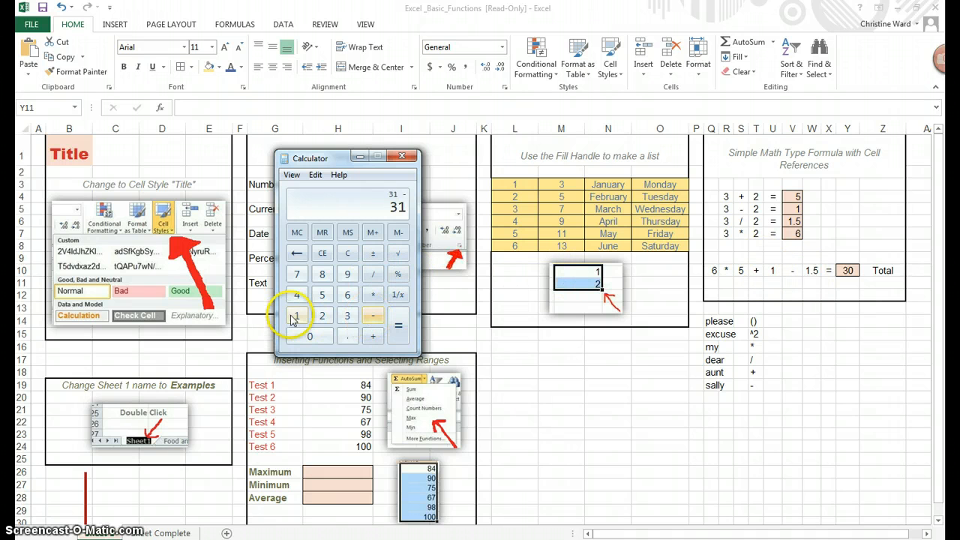
click(297, 316)
click(348, 337)
click(322, 295)
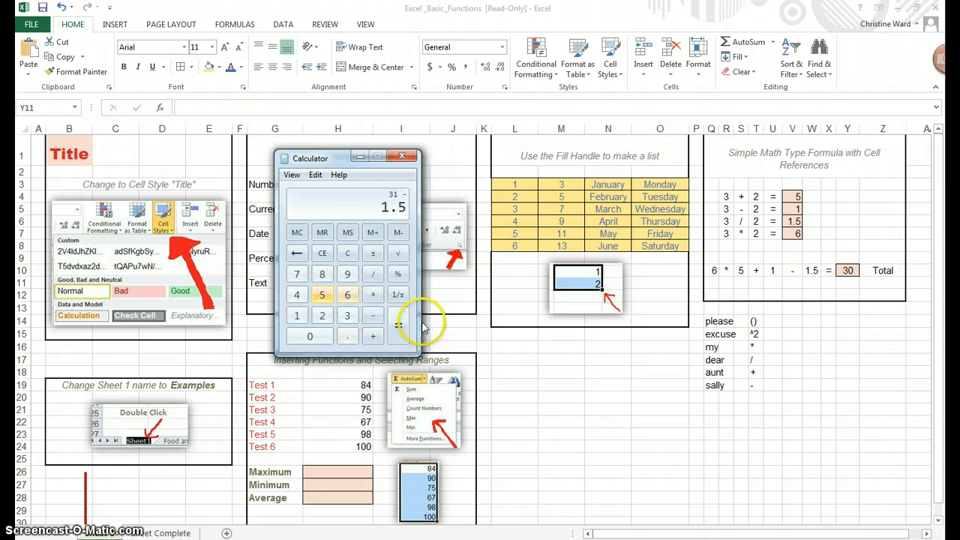
click(398, 325)
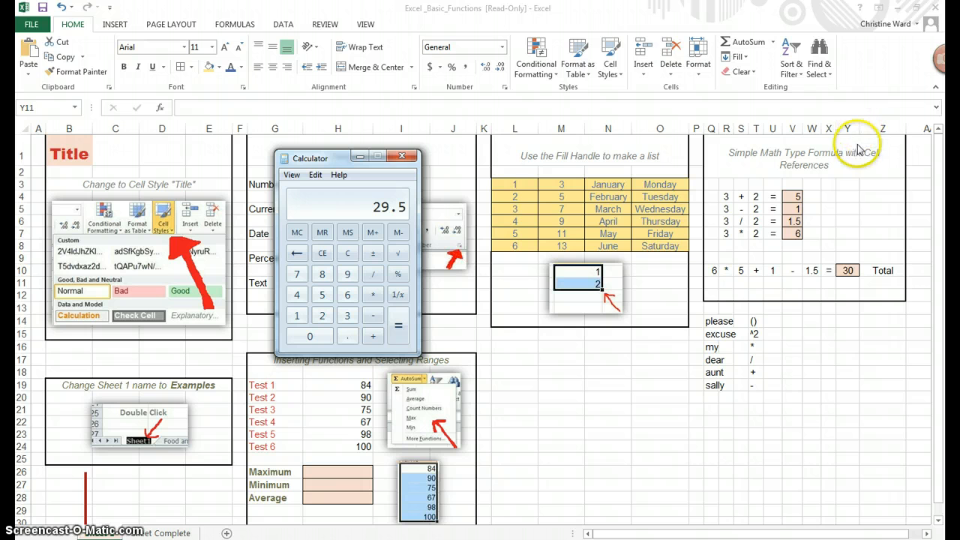
- Return to the worksheet and widen column Y so the total in Y10 shows its decimal
click(852, 273)
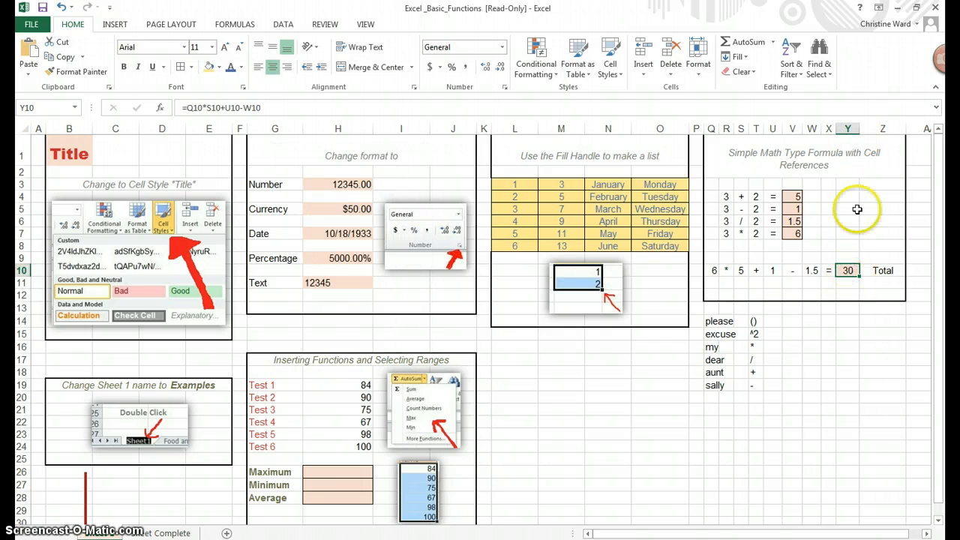
drag(860, 128, 868, 127)
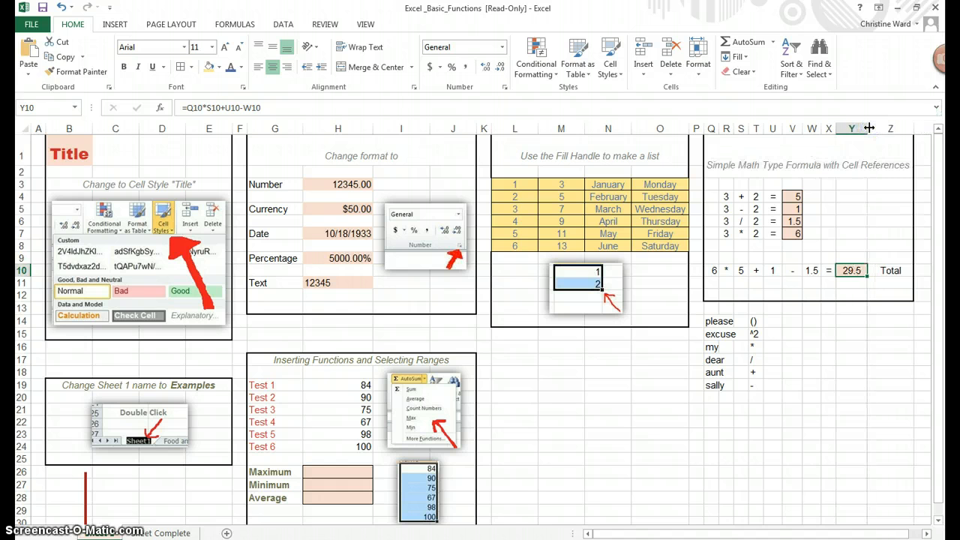
click(853, 270)
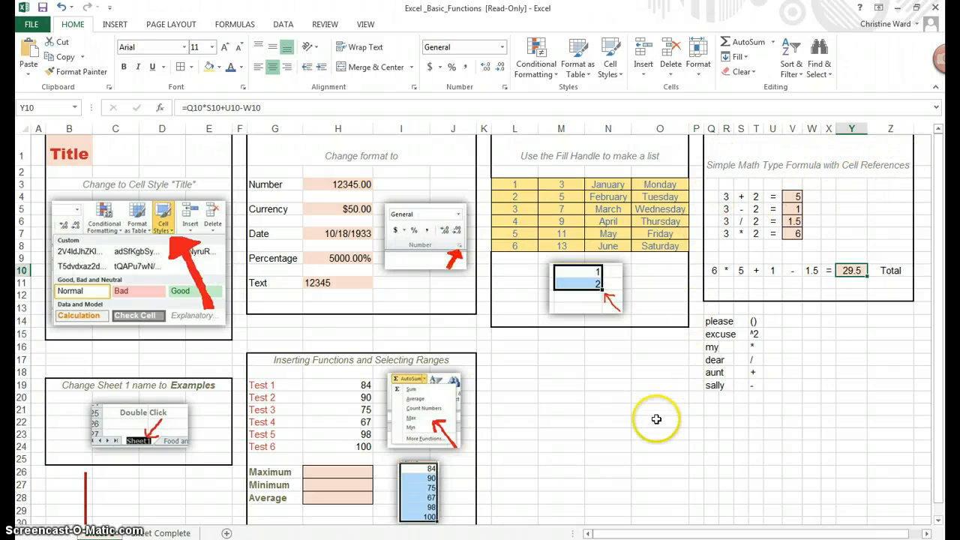
- Rename the first worksheet as Examples and open the concession sales worksheet
scroll(656, 419, down, 2)
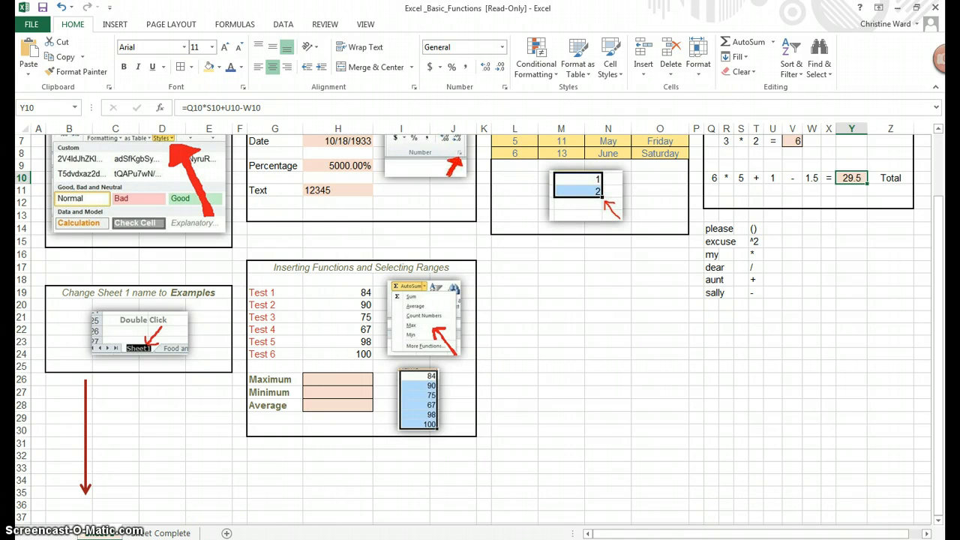
click(174, 533)
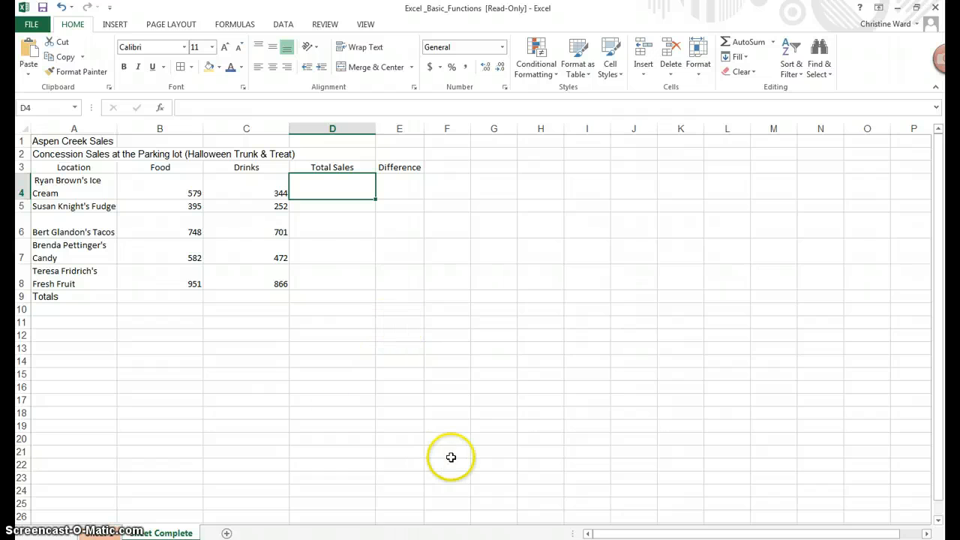
click(101, 533)
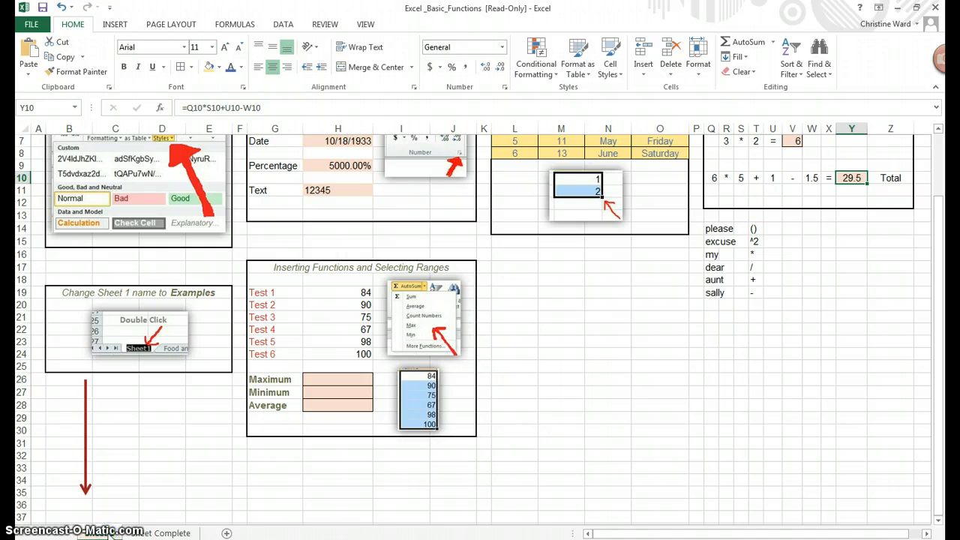
double_click(103, 533)
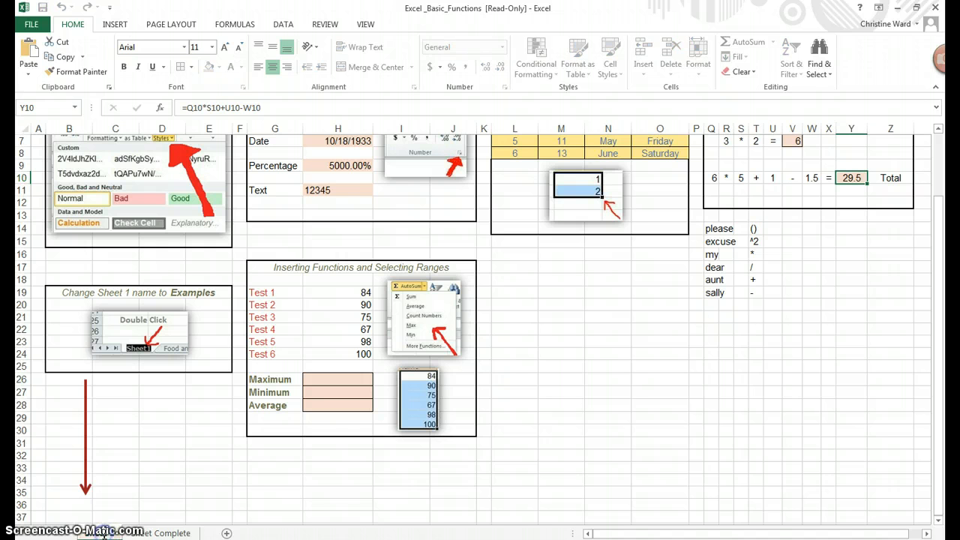
click(116, 532)
double_click(114, 533)
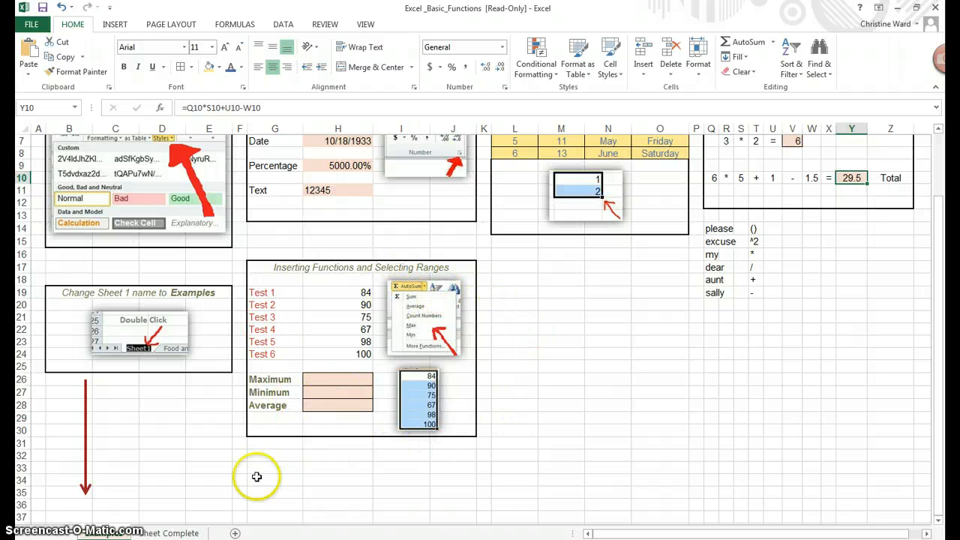
click(166, 533)
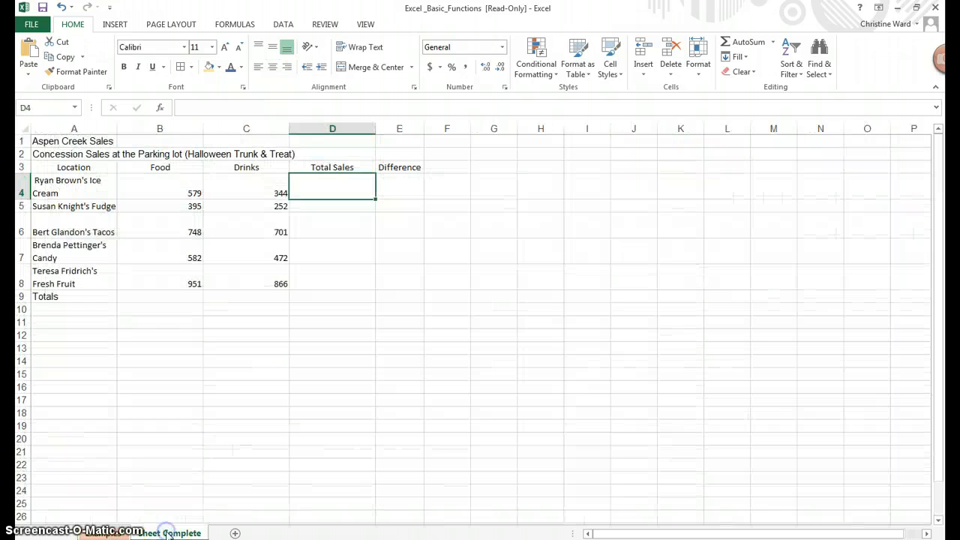